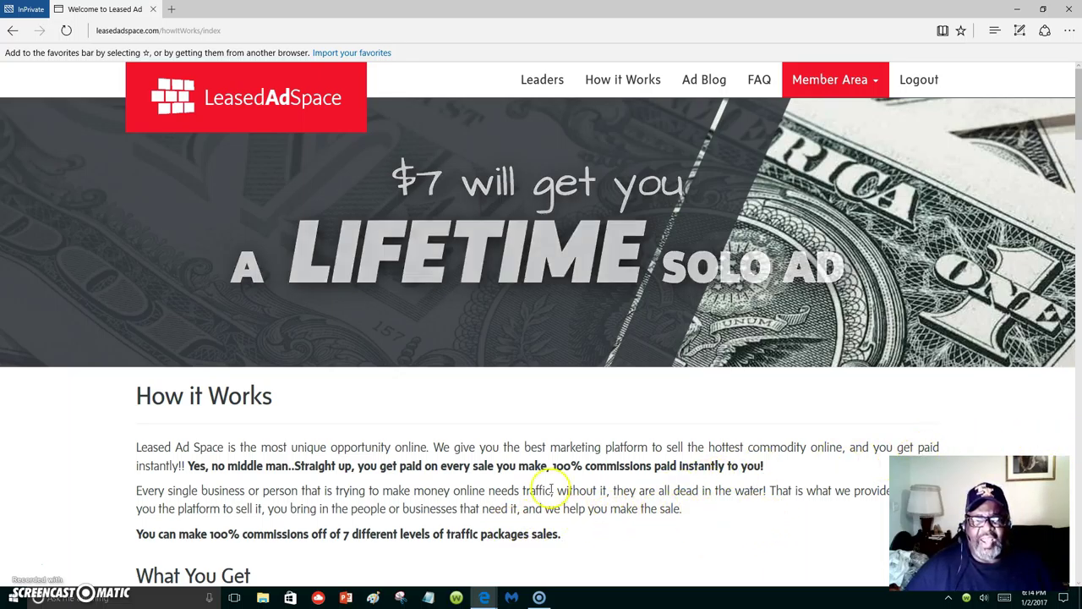
Step: Log into the Power Lead System admin through its saved favorite in a private tab
left_click(173, 9)
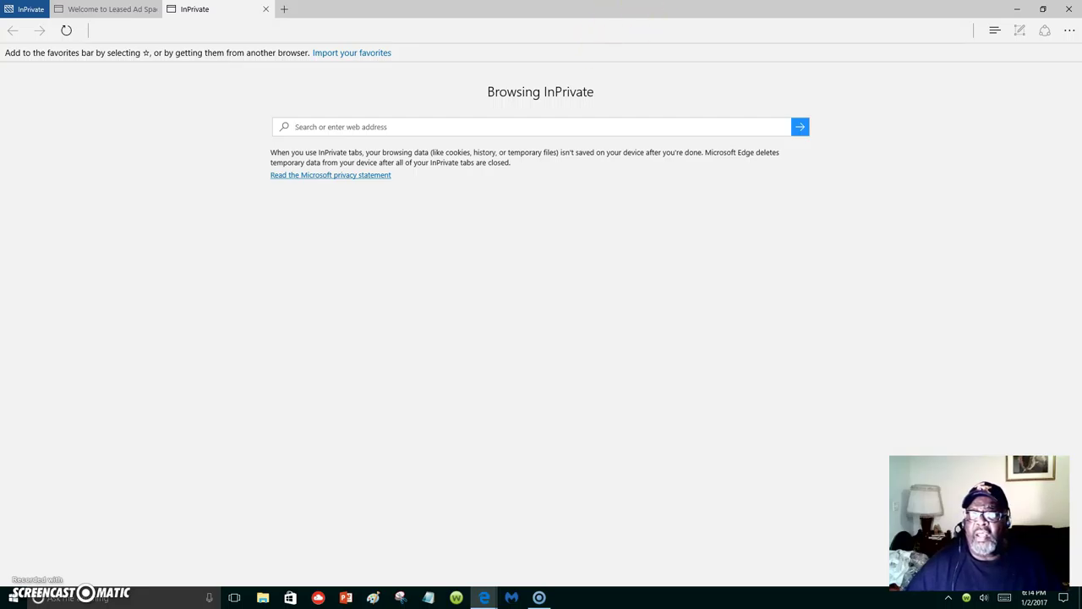
left_click(994, 31)
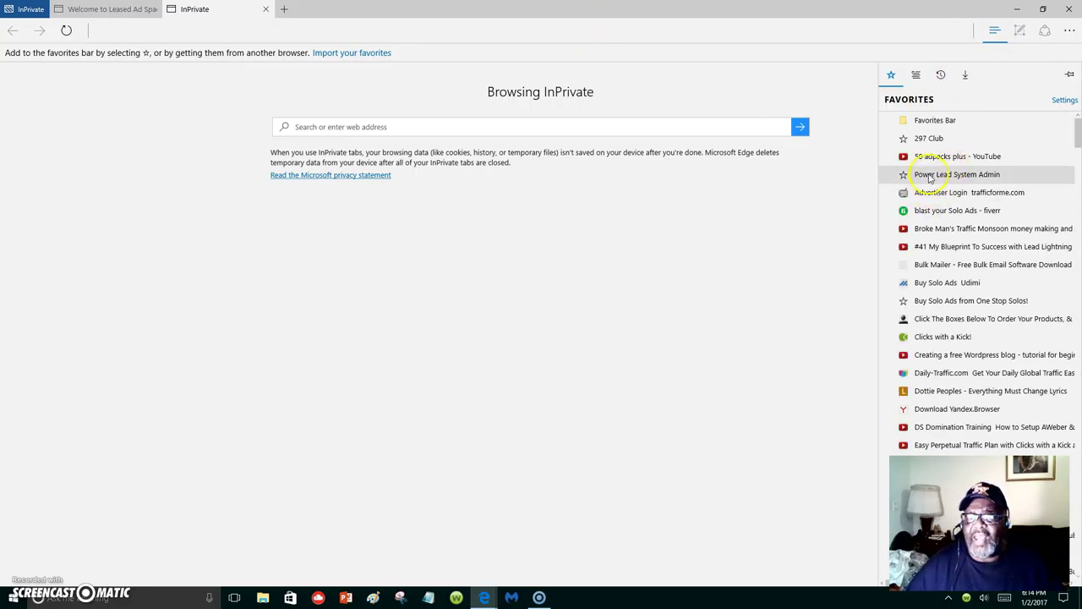
left_click(930, 175)
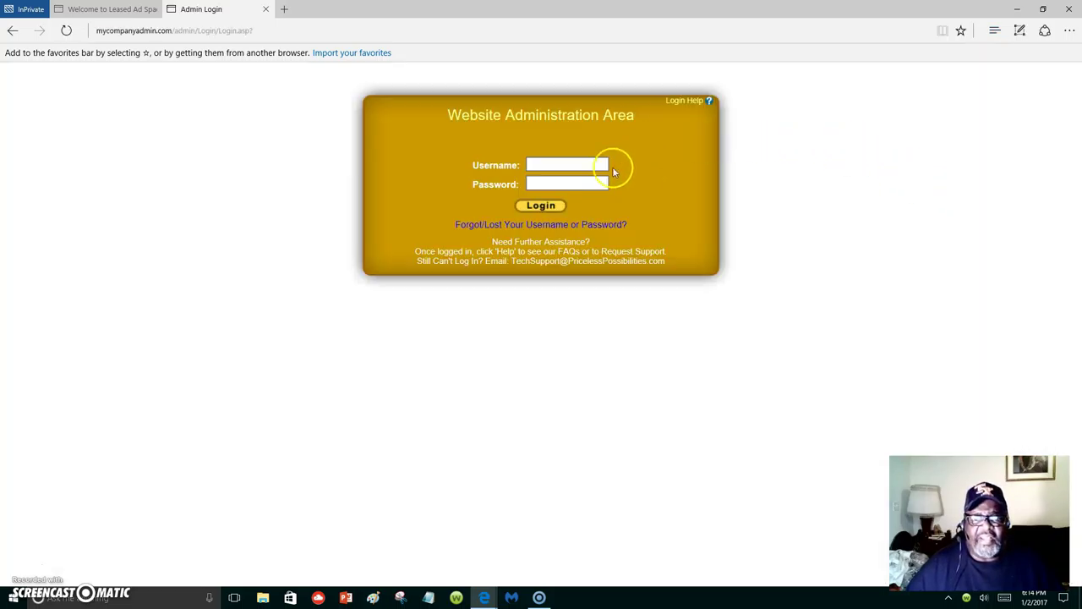
left_click(575, 165)
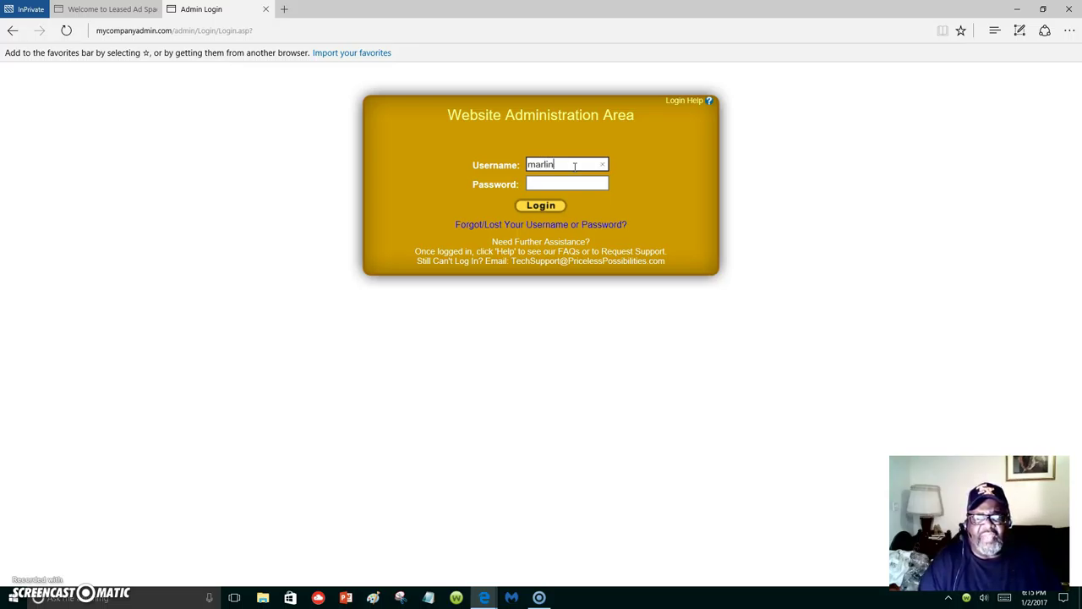
key("Tab")
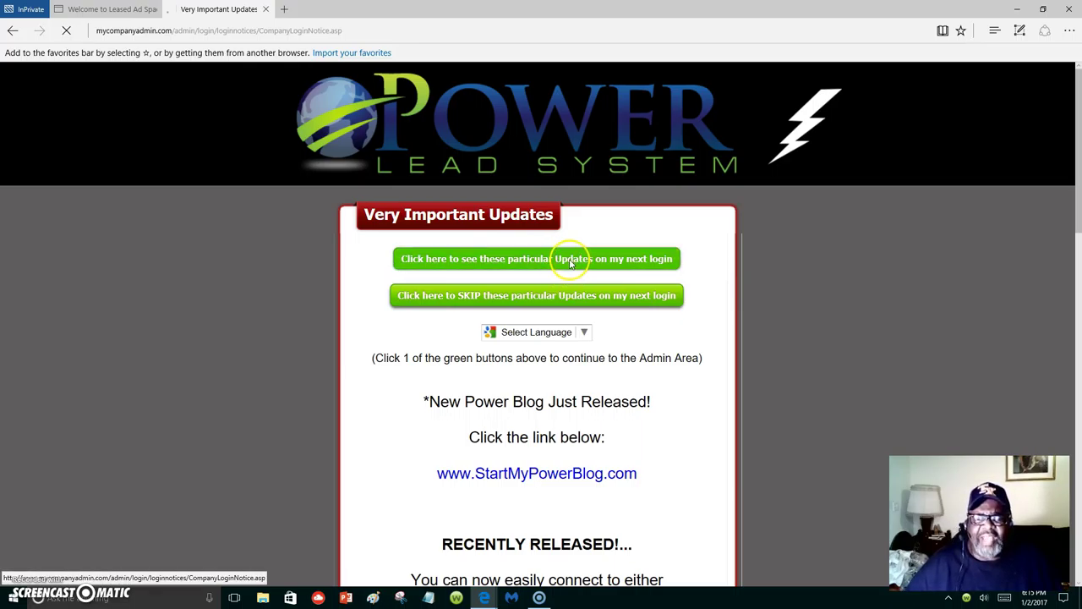
Step: Continue past the Very Important Updates notice to the main admin dashboard
left_click(572, 262)
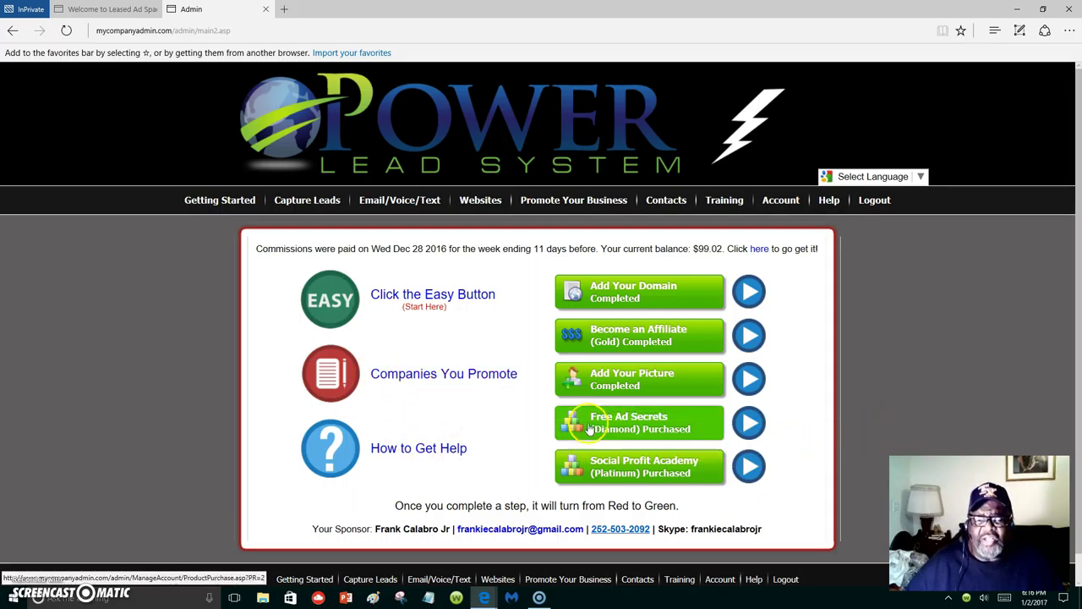
left_click(749, 460)
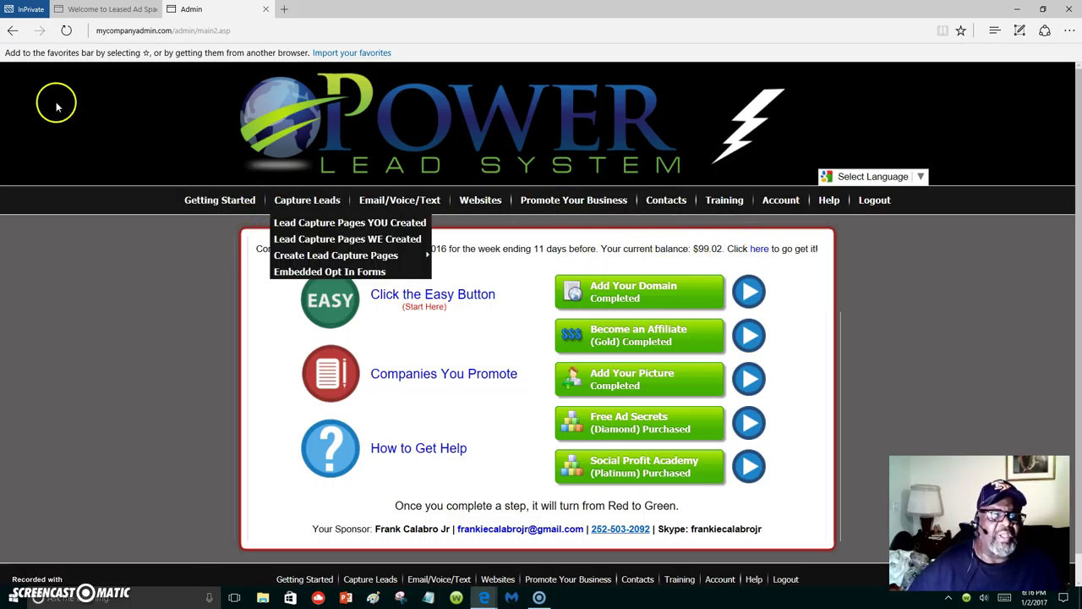
Step: Review the traffic package prices on the LeasedAdSpace How it Works page, then return to its top
left_click(101, 11)
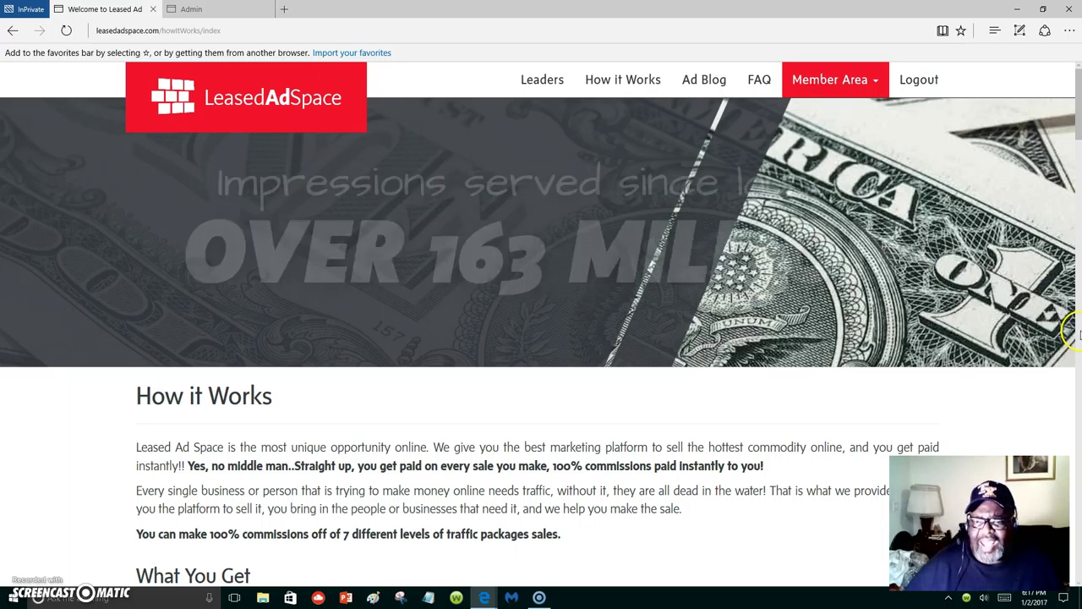
scroll(1073, 332, "down", 5)
scroll(1072, 330, "down", 1)
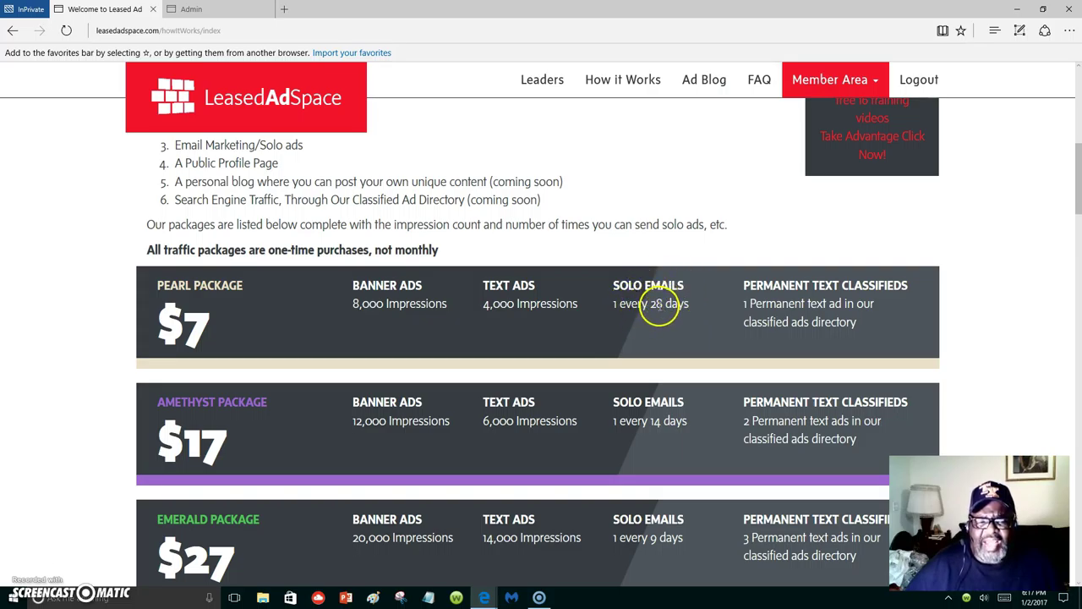
scroll(250, 403, "down", 1)
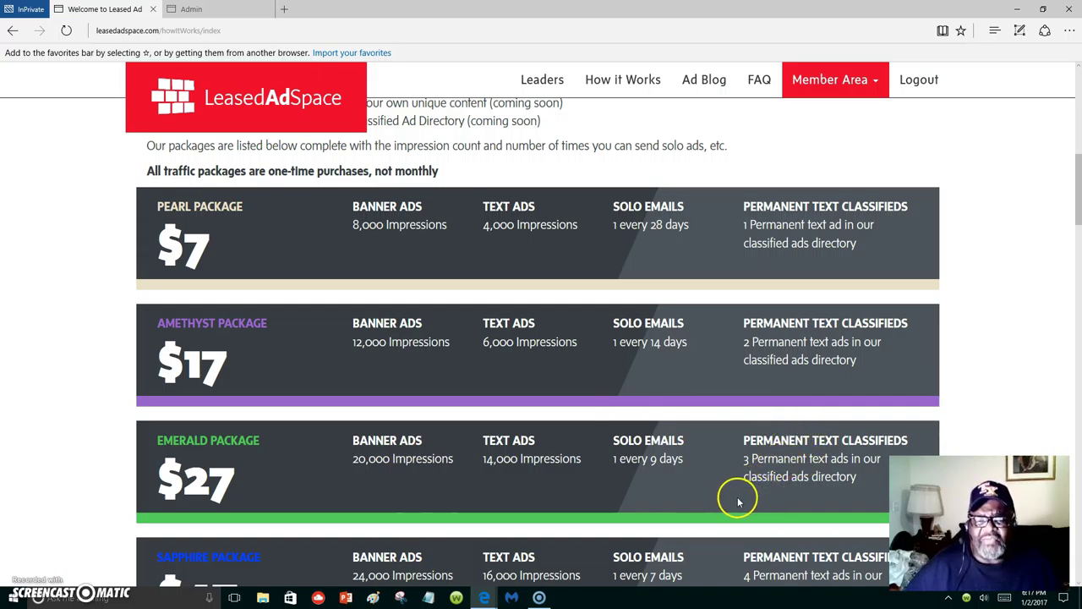
scroll(742, 503, "up", 2)
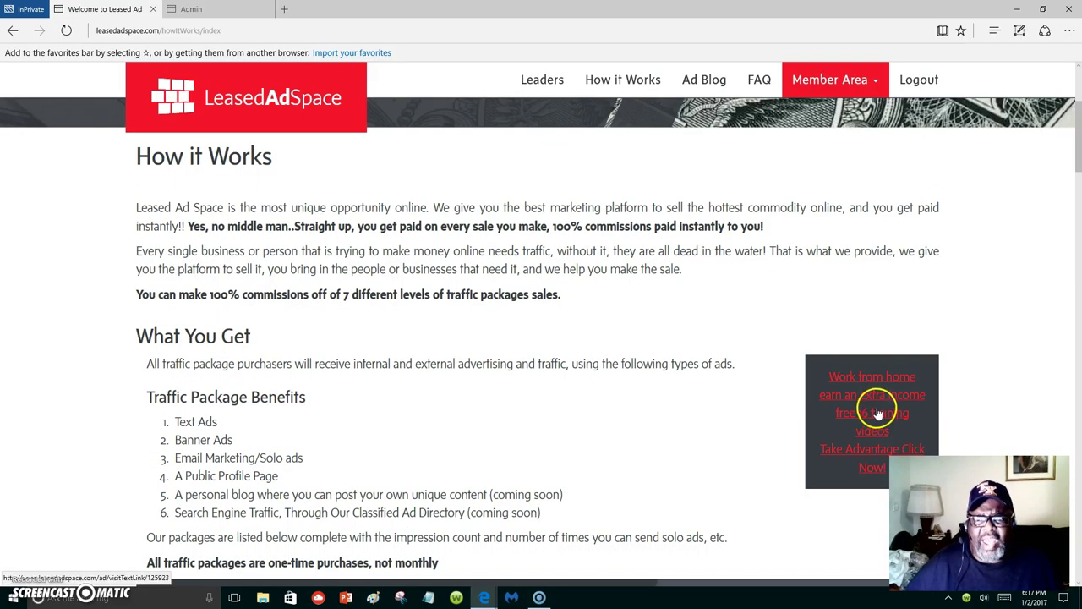
scroll(879, 405, "up", 3)
scroll(956, 330, "up", 3)
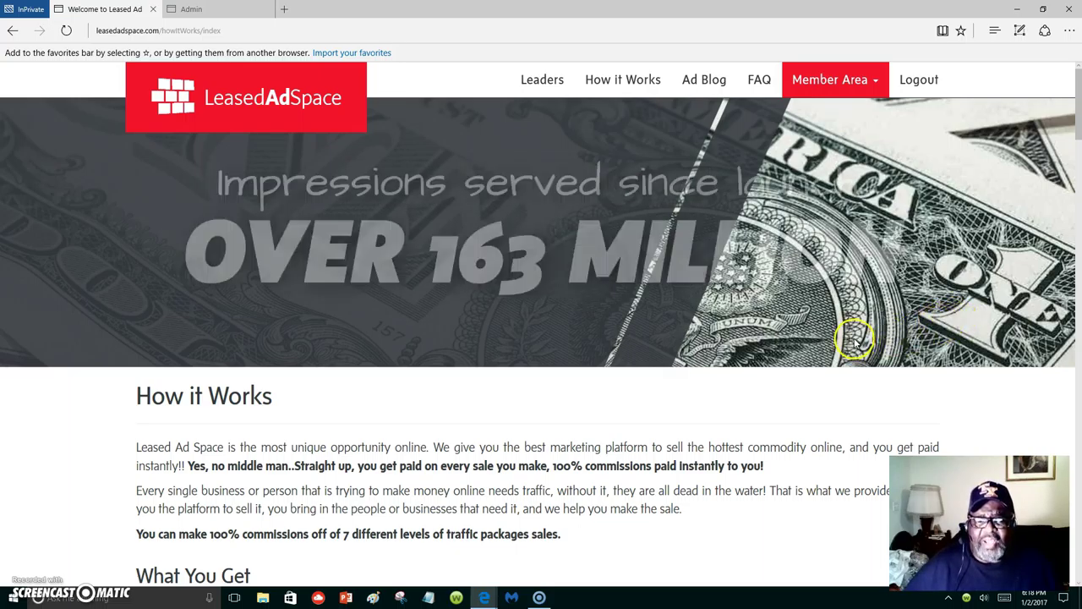
Step: Scroll through the package tiers from Pearl to the $147 Red Diamond and back up
scroll(845, 338, "down", 4)
scroll(718, 355, "down", 2)
scroll(541, 382, "down", 1)
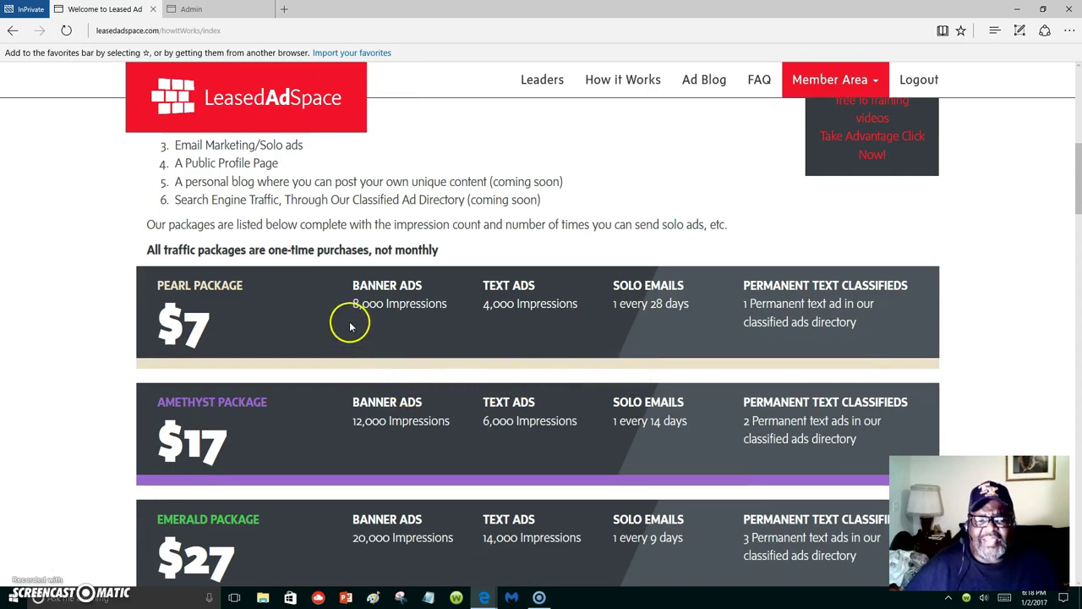
scroll(456, 338, "down", 1)
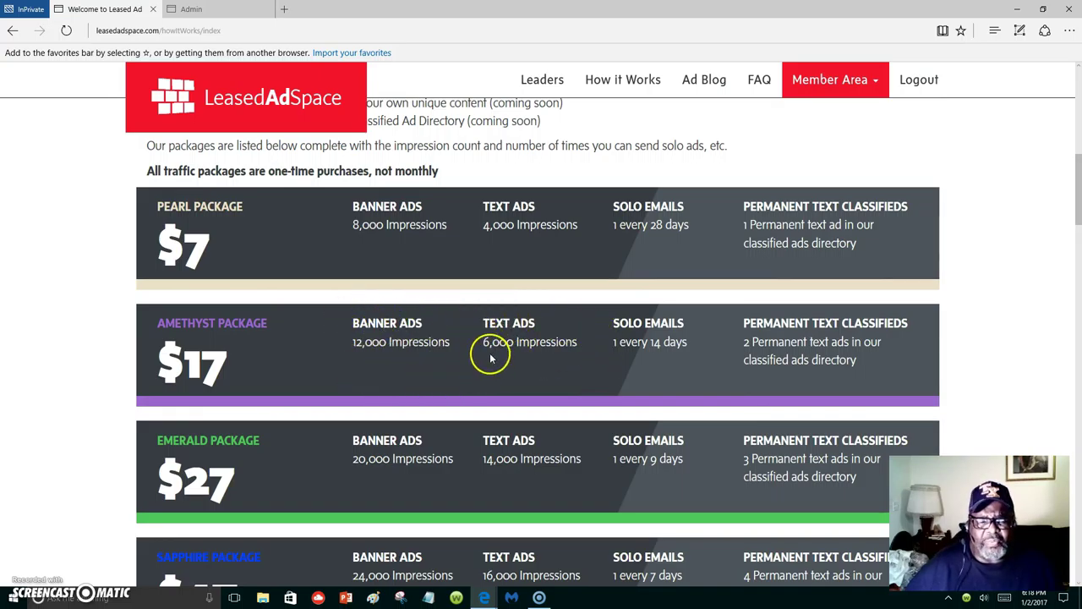
scroll(487, 349, "down", 2)
scroll(490, 350, "down", 1)
scroll(497, 344, "down", 3)
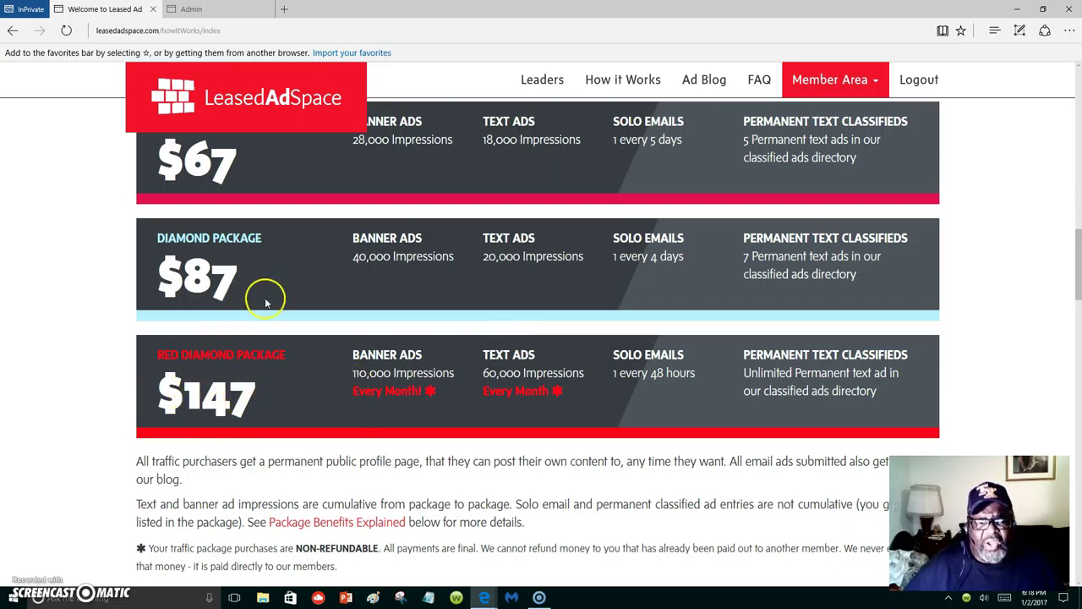
scroll(426, 233, "up", 2)
scroll(429, 229, "up", 3)
scroll(407, 207, "up", 3)
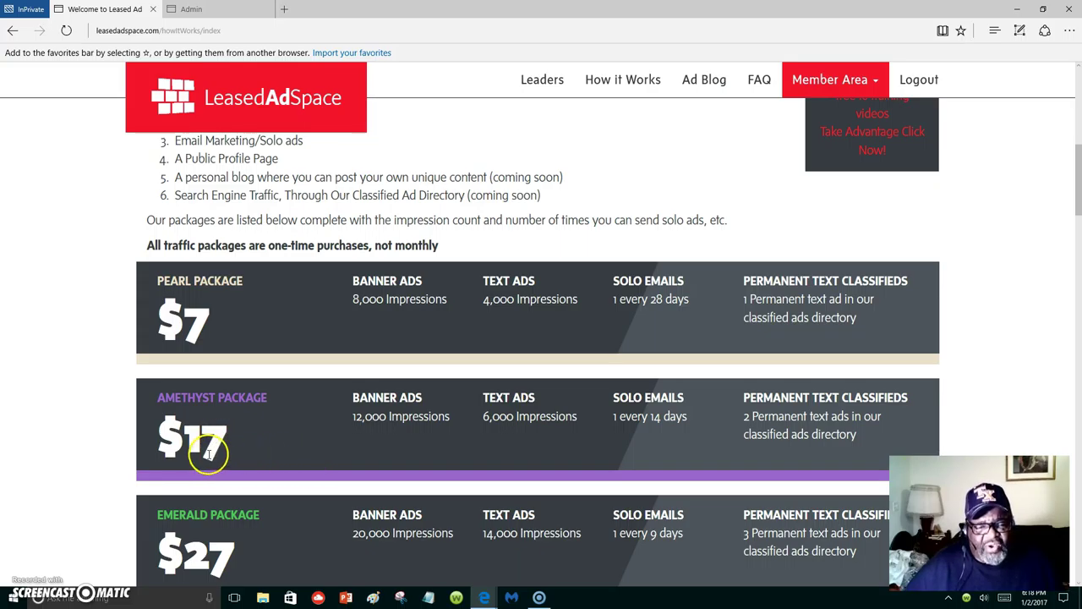
scroll(219, 463, "down", 2)
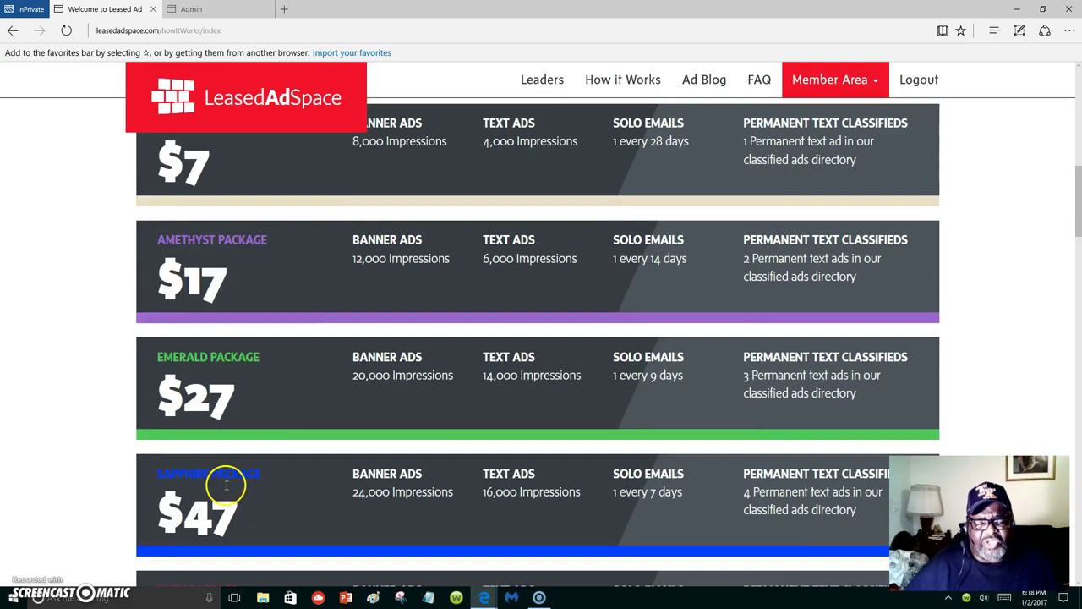
scroll(221, 474, "down", 1)
scroll(213, 439, "down", 3)
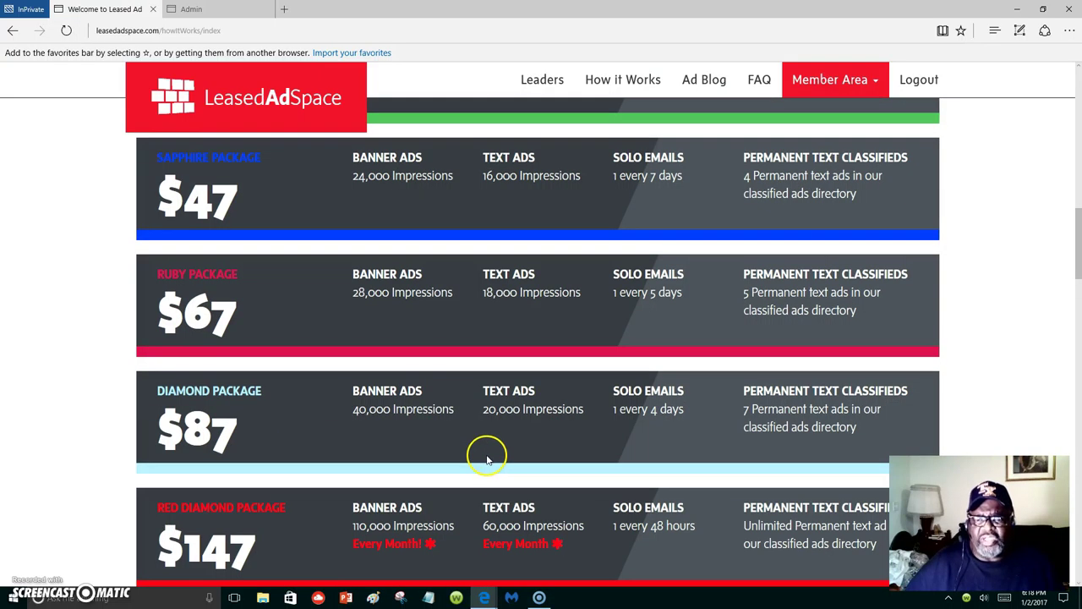
scroll(486, 457, "up", 2)
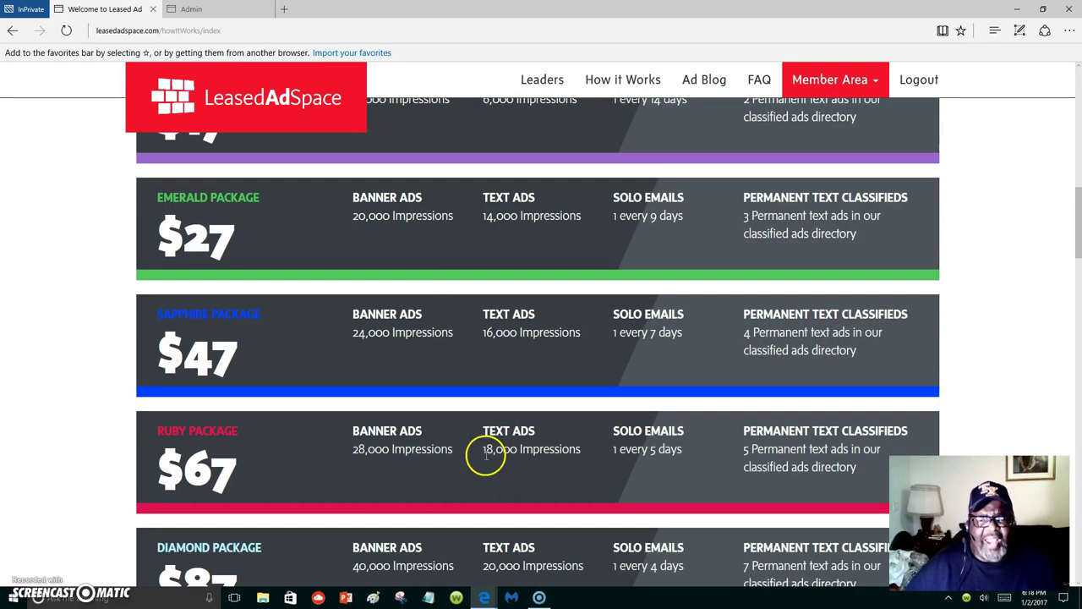
scroll(457, 236, "down", 5)
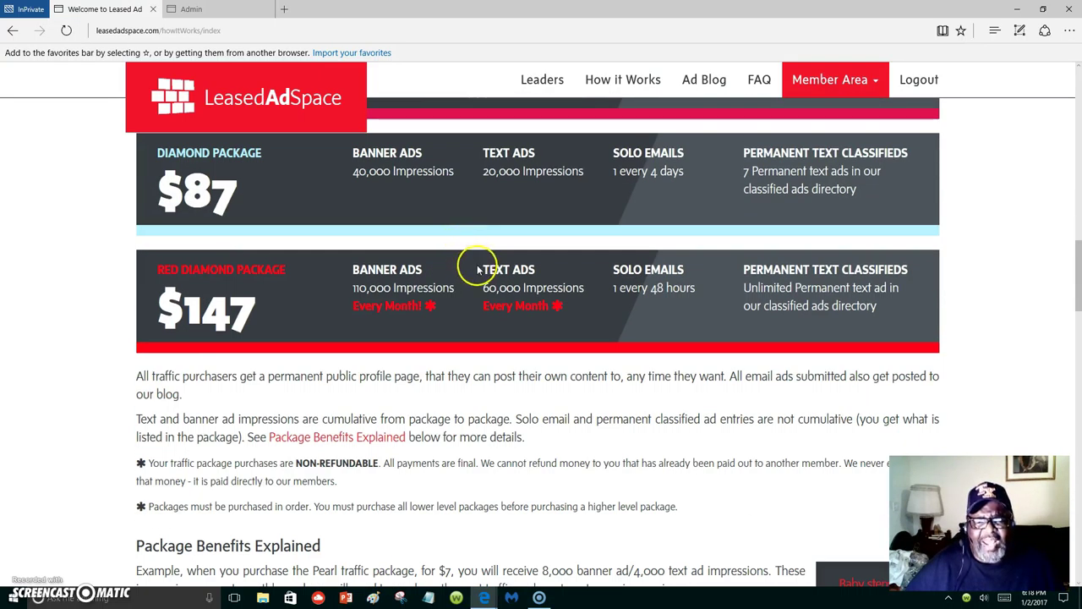
scroll(479, 268, "up", 2)
scroll(685, 448, "up", 2)
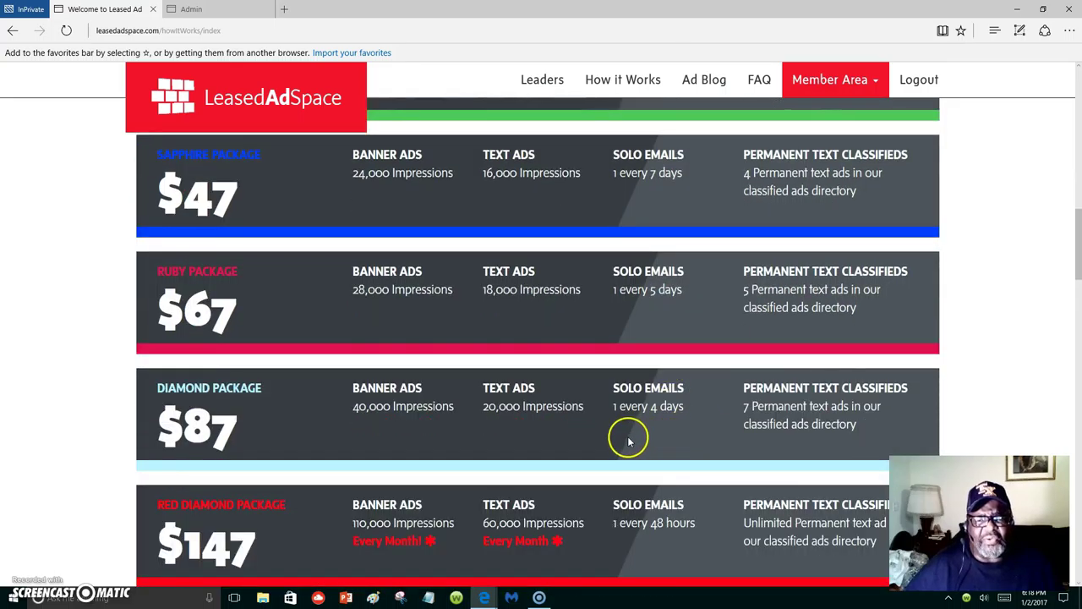
scroll(630, 437, "up", 5)
scroll(649, 370, "up", 5)
scroll(648, 372, "up", 1)
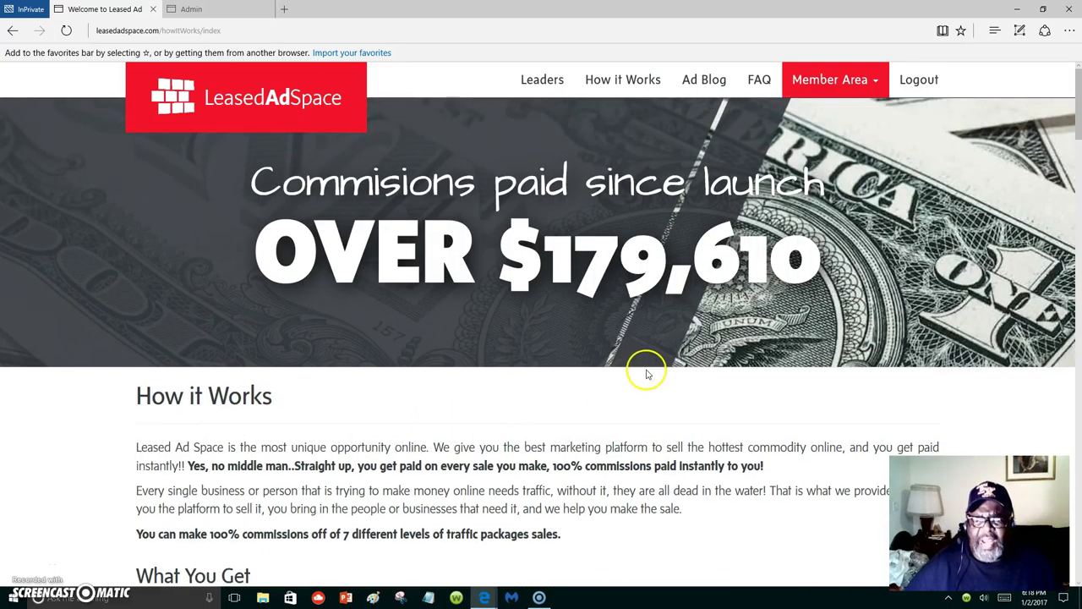
Step: Choose Send Solo Email from the Member Area dropdown to get the blank solo form
left_click(833, 86)
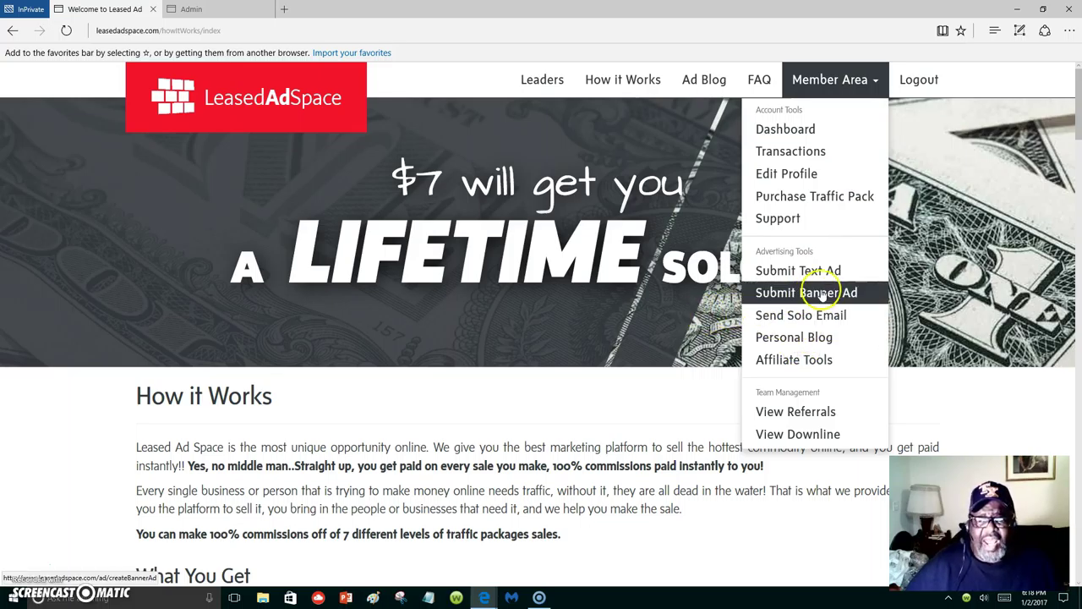
scroll(711, 488, "down", 5)
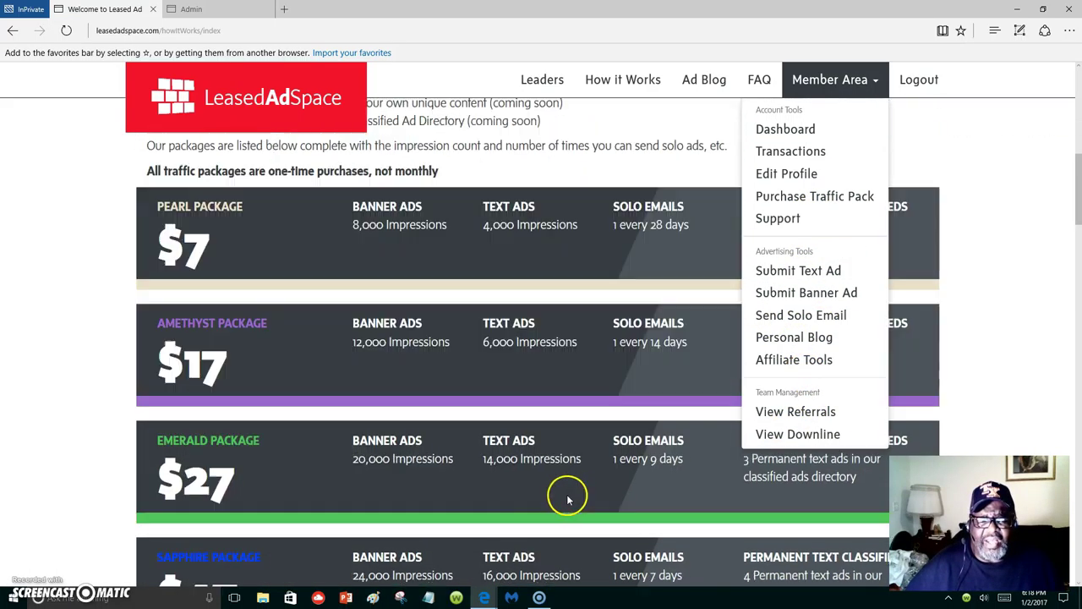
scroll(355, 298, "up", 3)
scroll(380, 270, "up", 3)
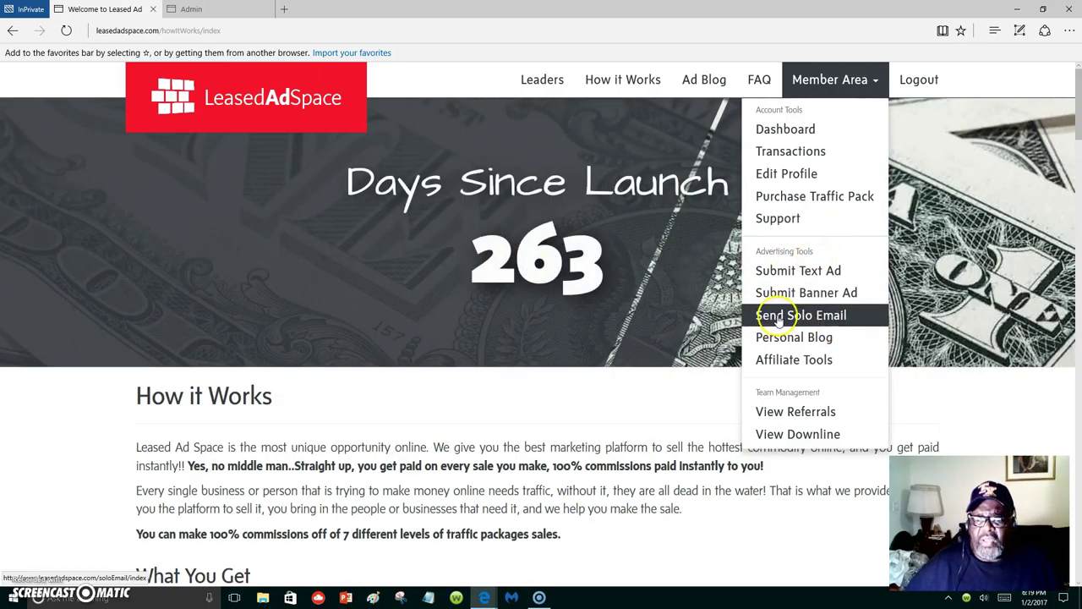
left_click(809, 315)
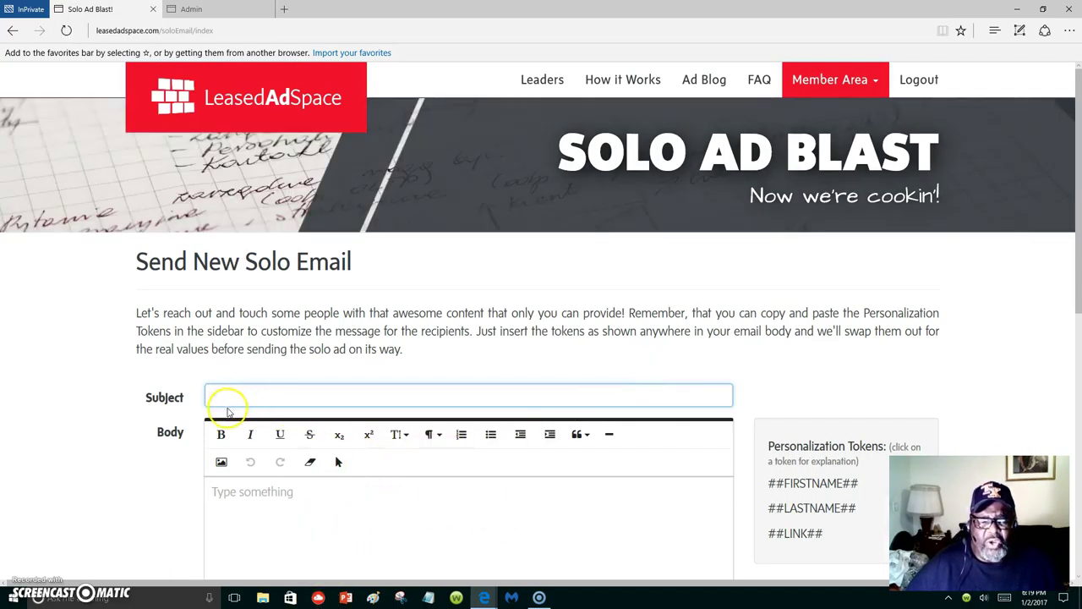
Step: Copy the 'Re: #1 Money-Grabbing system for 2017' subject from the Email Swipe Copy page
left_click(219, 12)
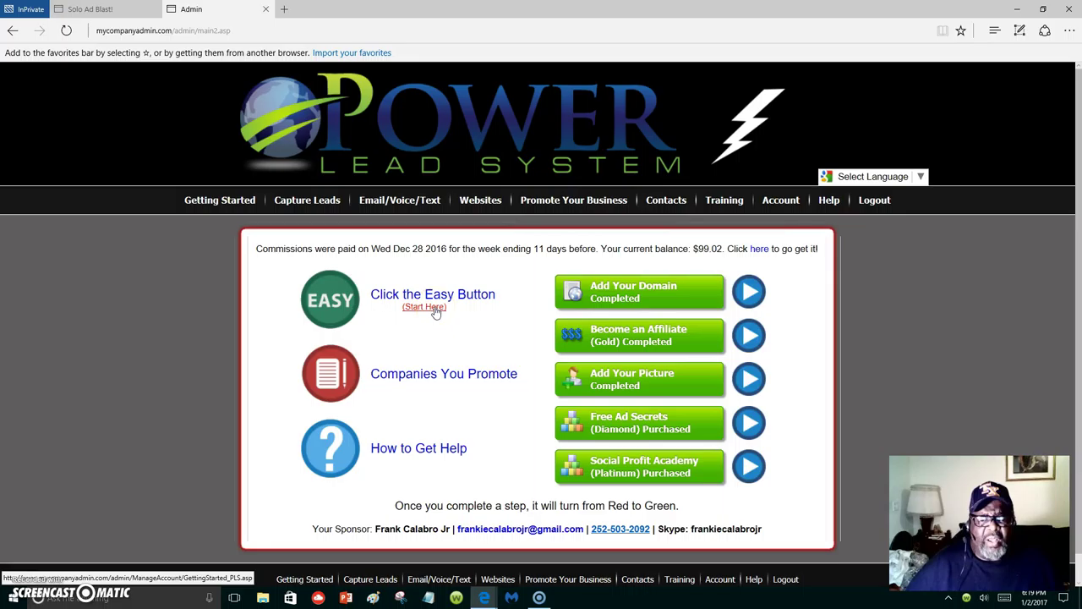
mouse_move(573, 200)
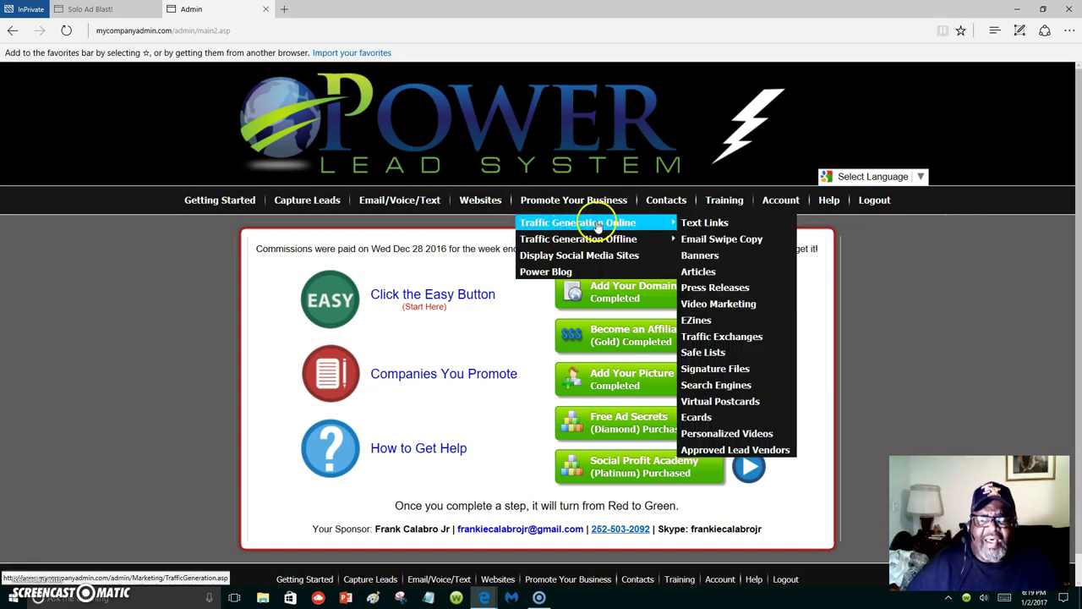
mouse_move(578, 222)
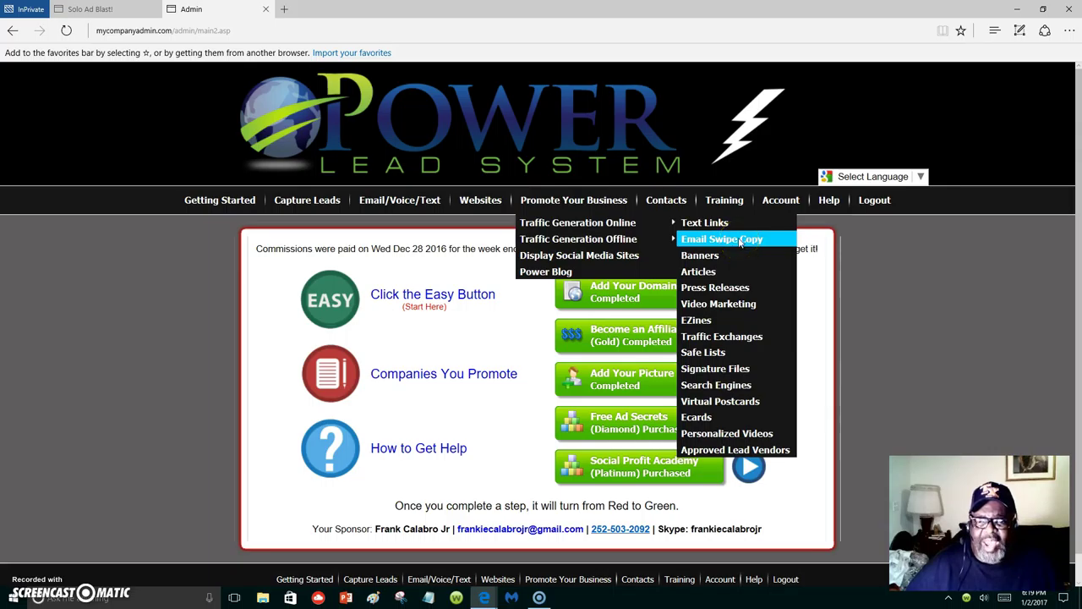
left_click(740, 241)
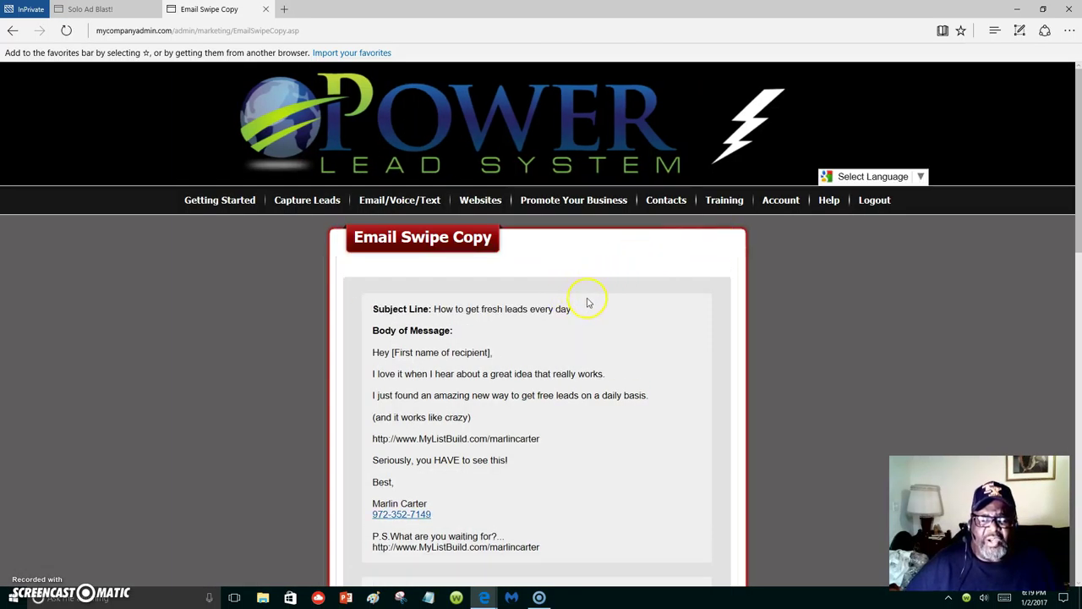
left_click_drag(450, 313, 573, 311)
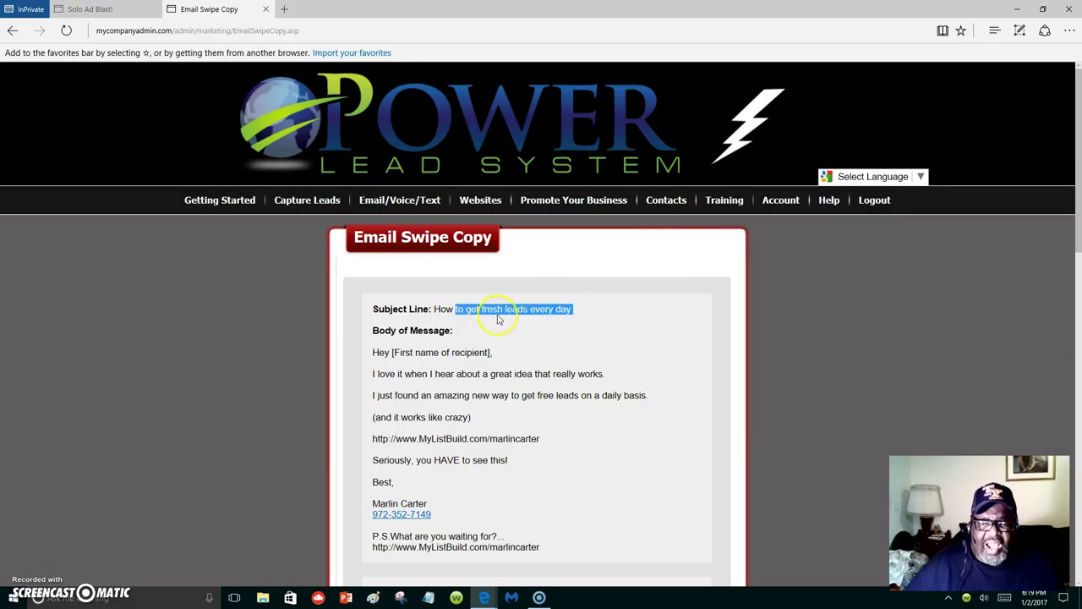
scroll(524, 313, "down", 5)
scroll(527, 313, "down", 5)
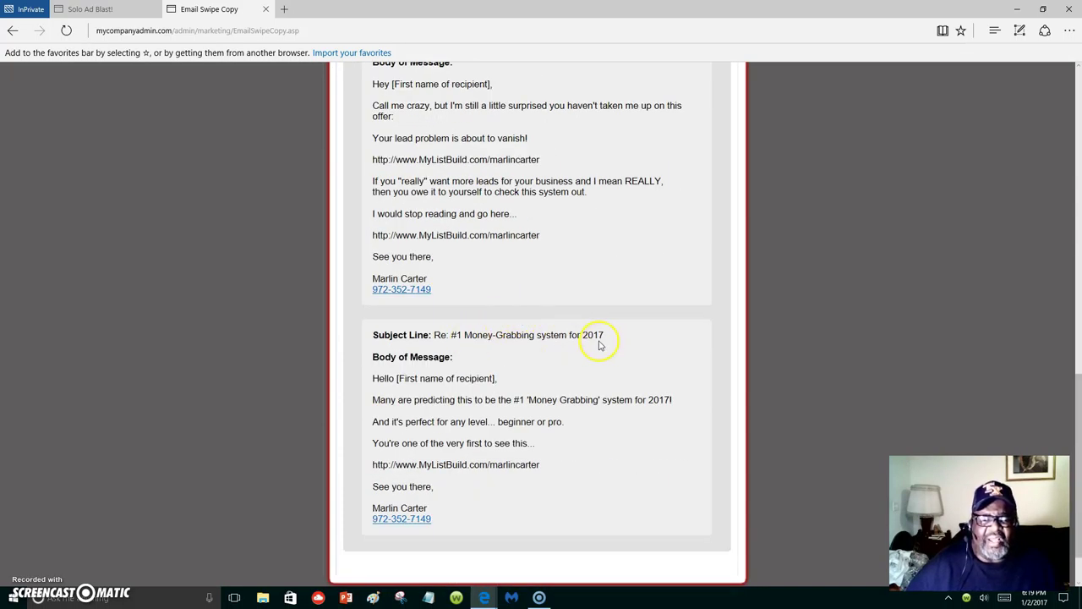
left_click_drag(611, 336, 455, 342)
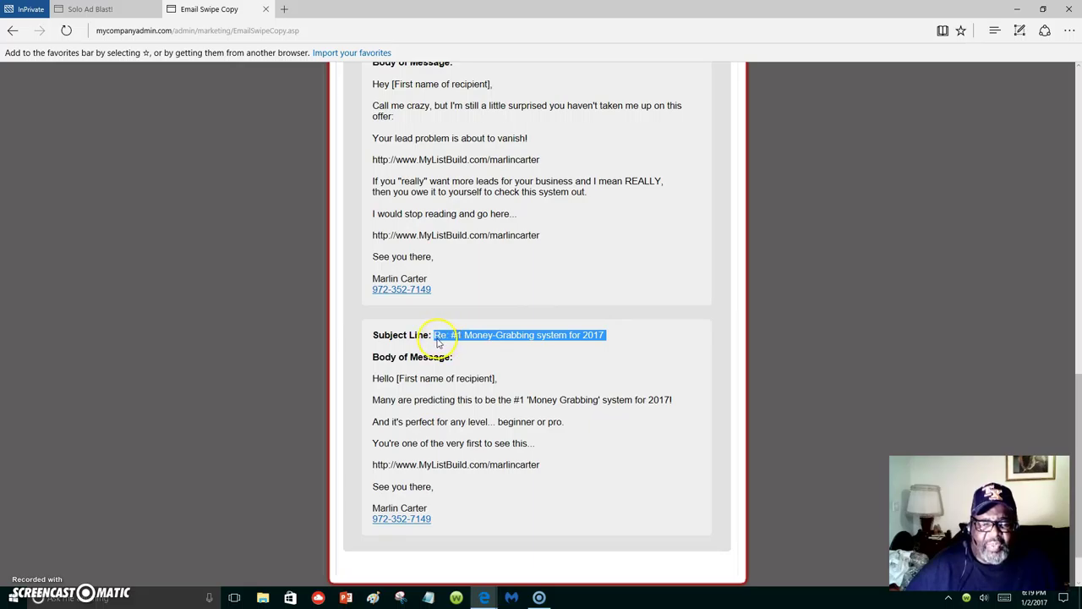
right_click(467, 336)
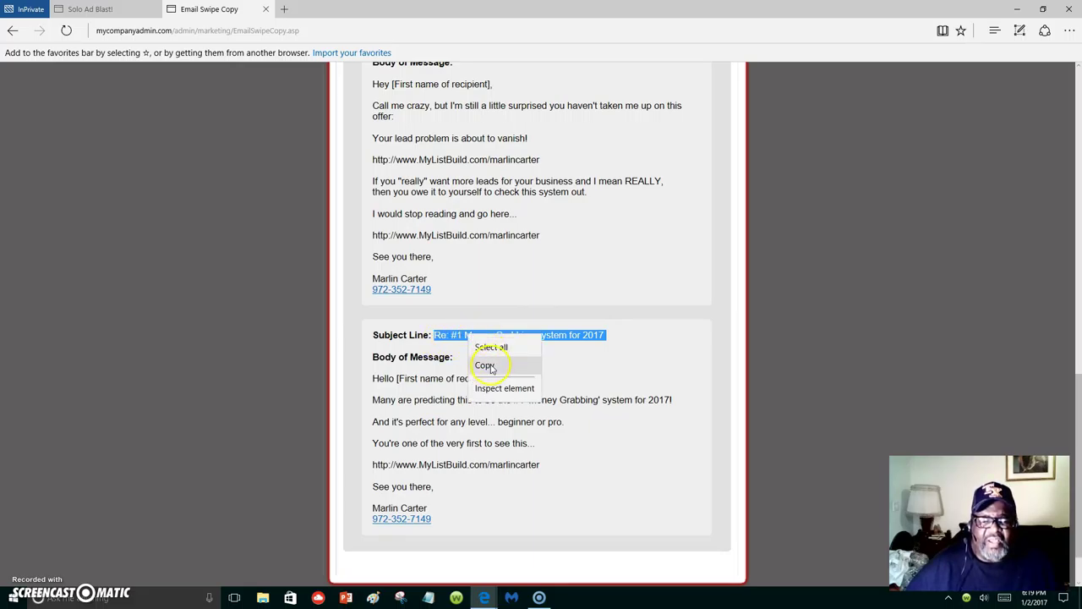
left_click(492, 363)
Step: Paste that line into the Solo Ad Blast Subject field
left_click(119, 11)
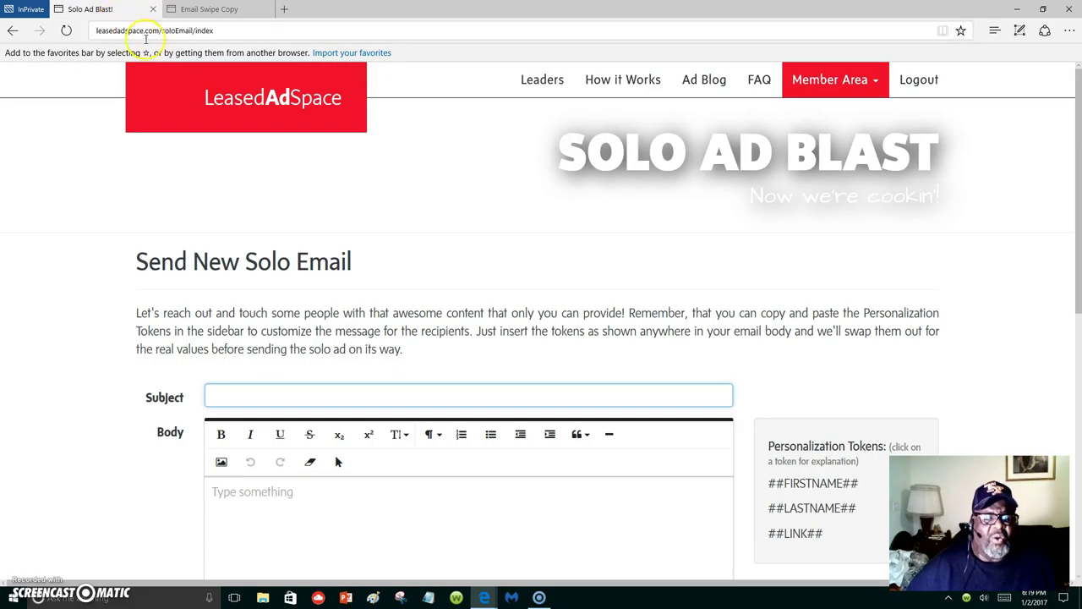
right_click(256, 394)
left_click(269, 424)
scroll(411, 372, "down", 2)
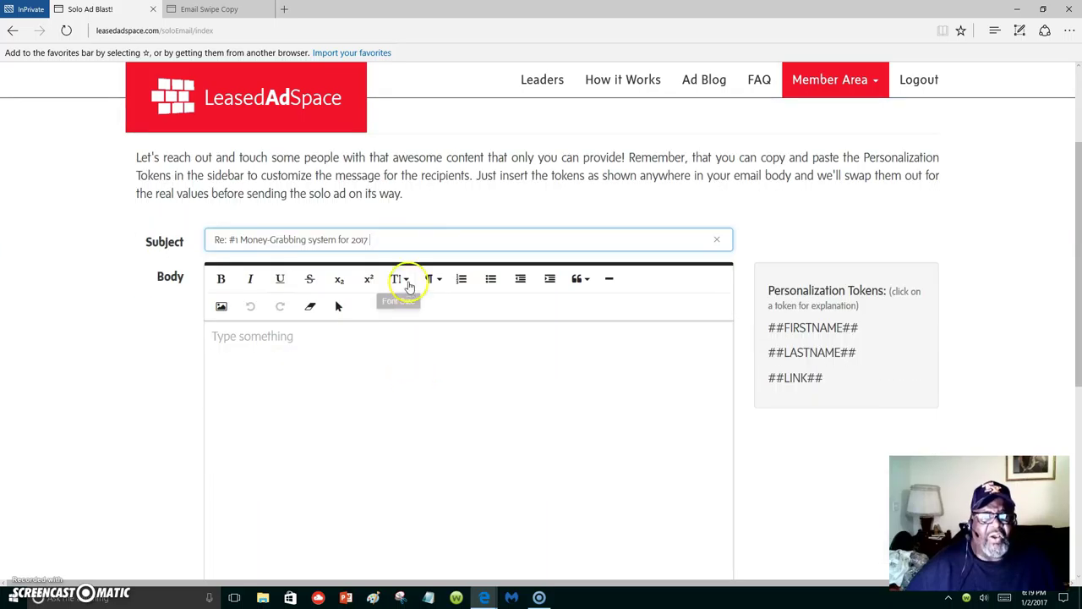
left_click(219, 12)
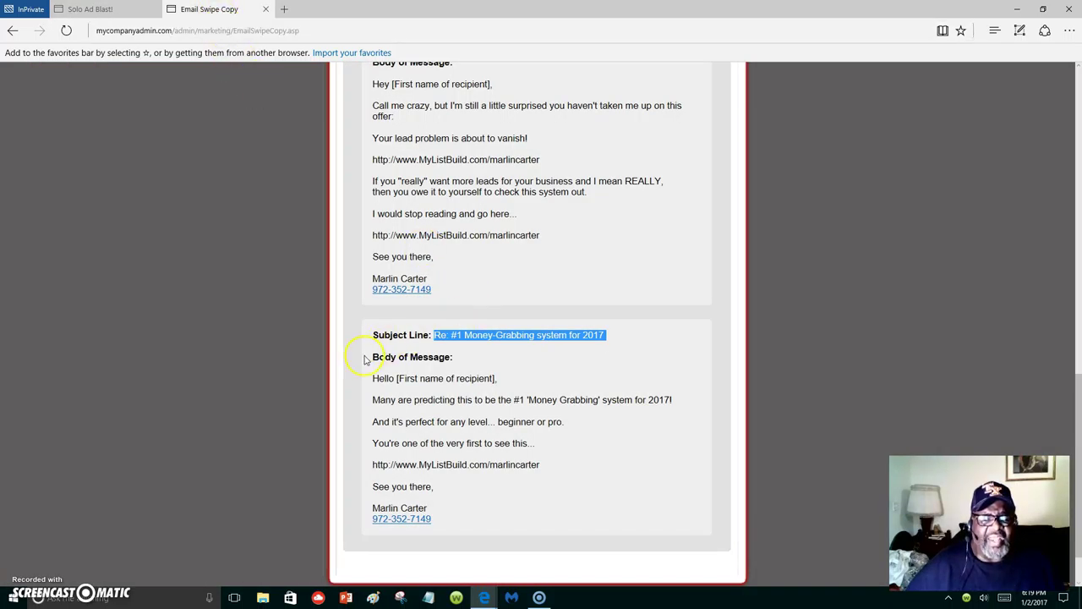
Step: Copy the Money-Grabbing swipe body from greeting to phone number, then scroll back to the top
left_click_drag(369, 380, 528, 524)
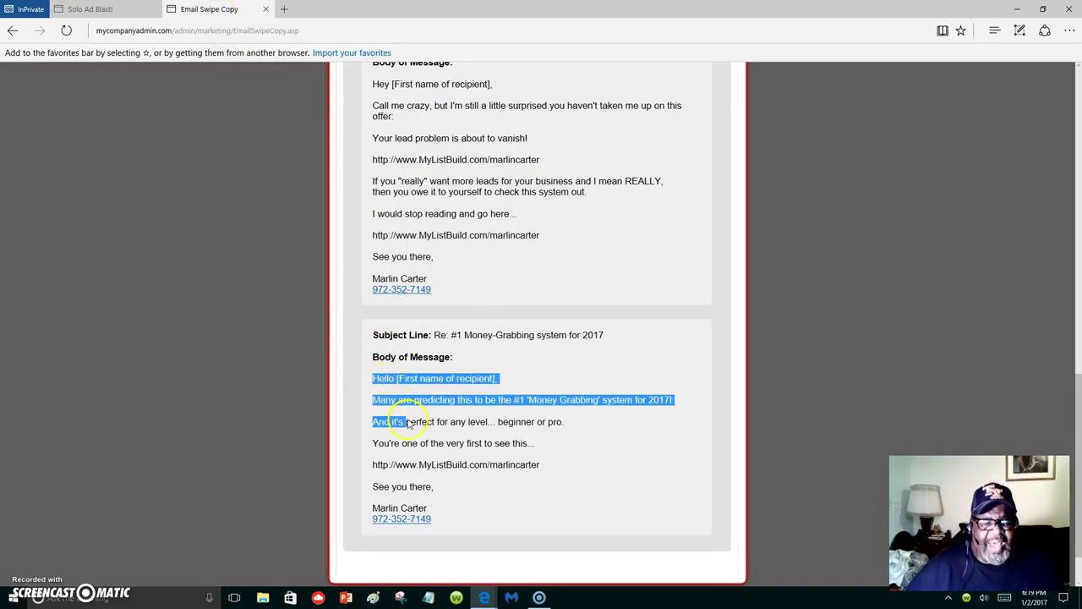
right_click(509, 459)
left_click(520, 486)
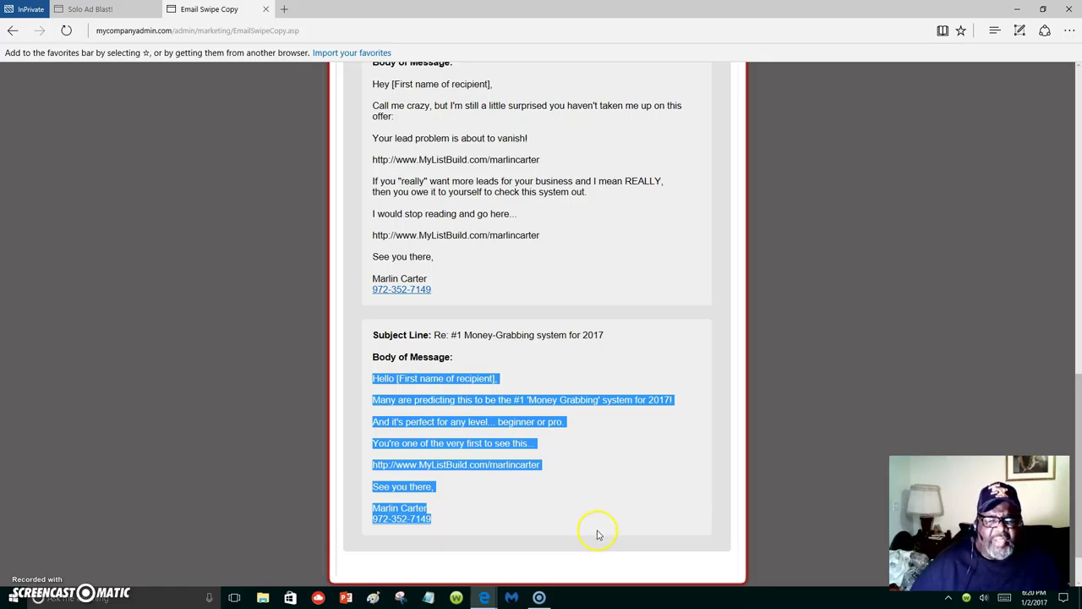
scroll(626, 558, "up", 1)
scroll(640, 561, "up", 3)
scroll(640, 560, "up", 4)
scroll(638, 561, "up", 3)
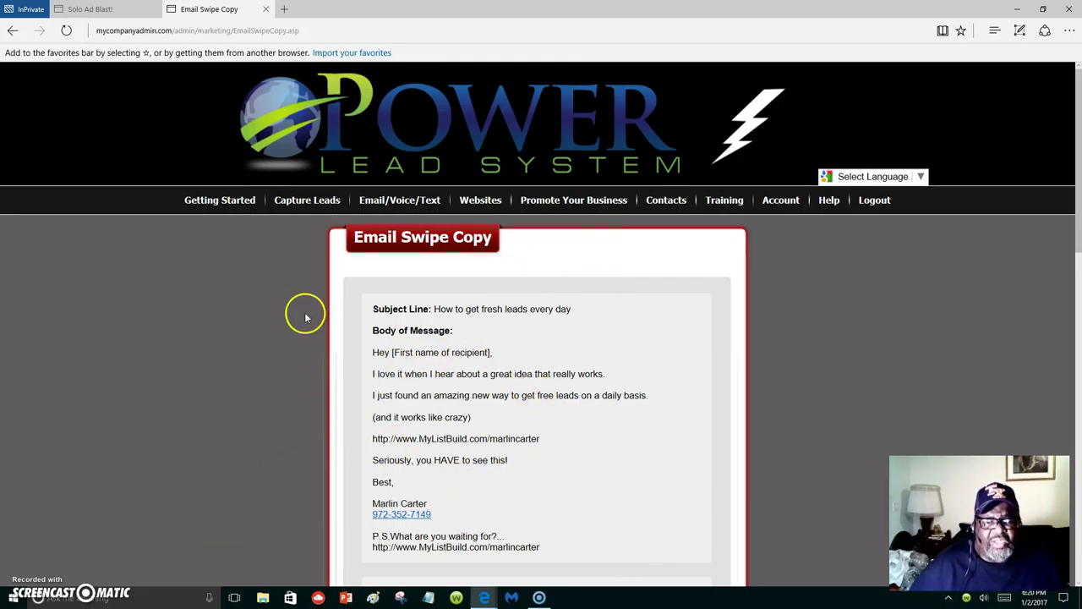
Step: Open Getting Started from the admin dashboard and find the Referral Link 'A' address
left_click(235, 206)
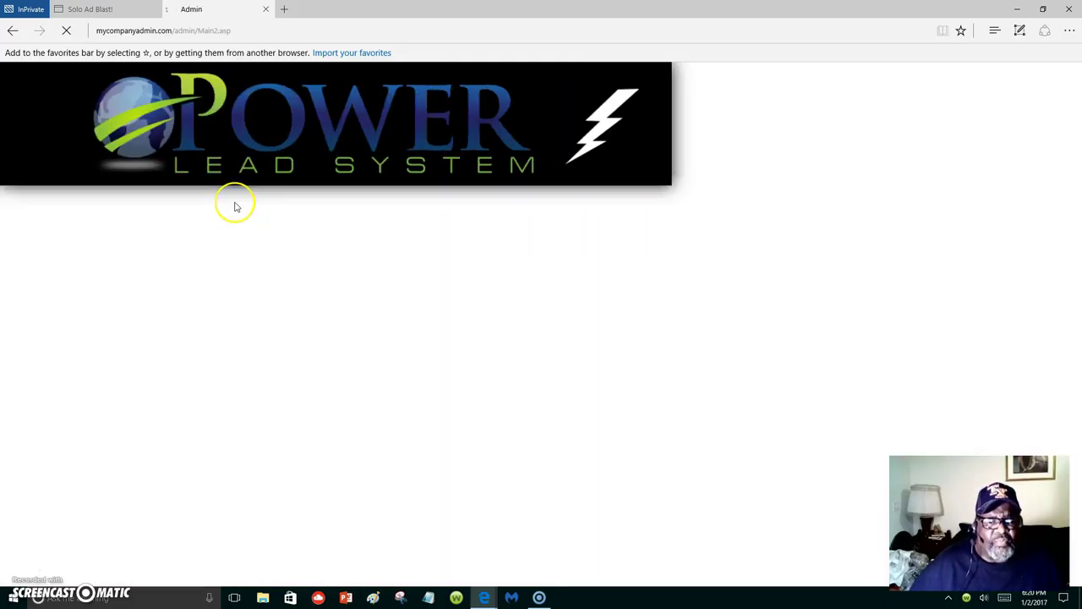
left_click(417, 287)
scroll(485, 454, "down", 1)
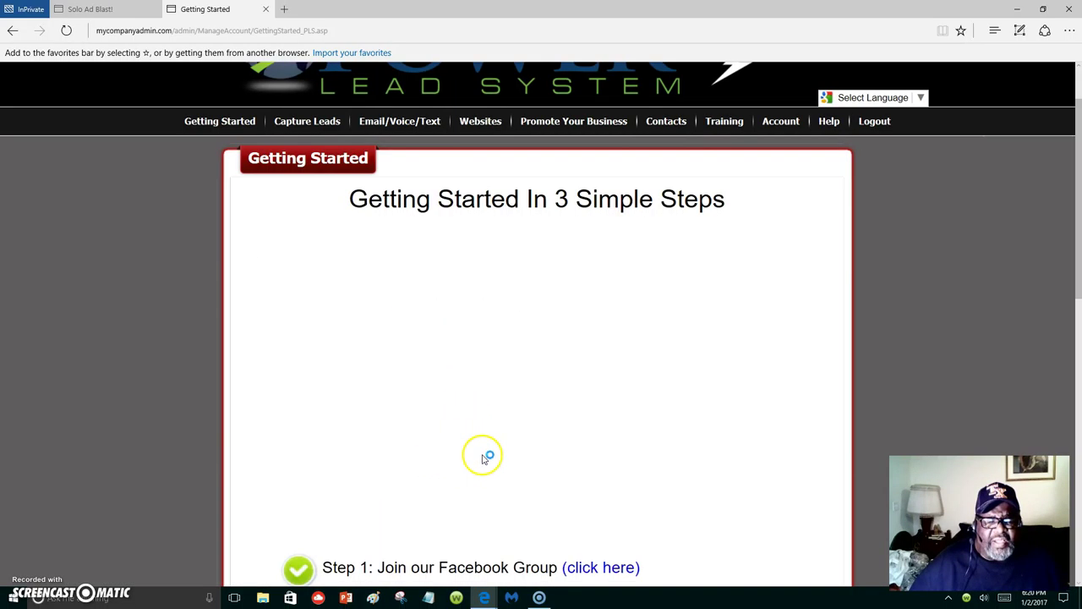
scroll(483, 440, "down", 2)
scroll(486, 457, "down", 3)
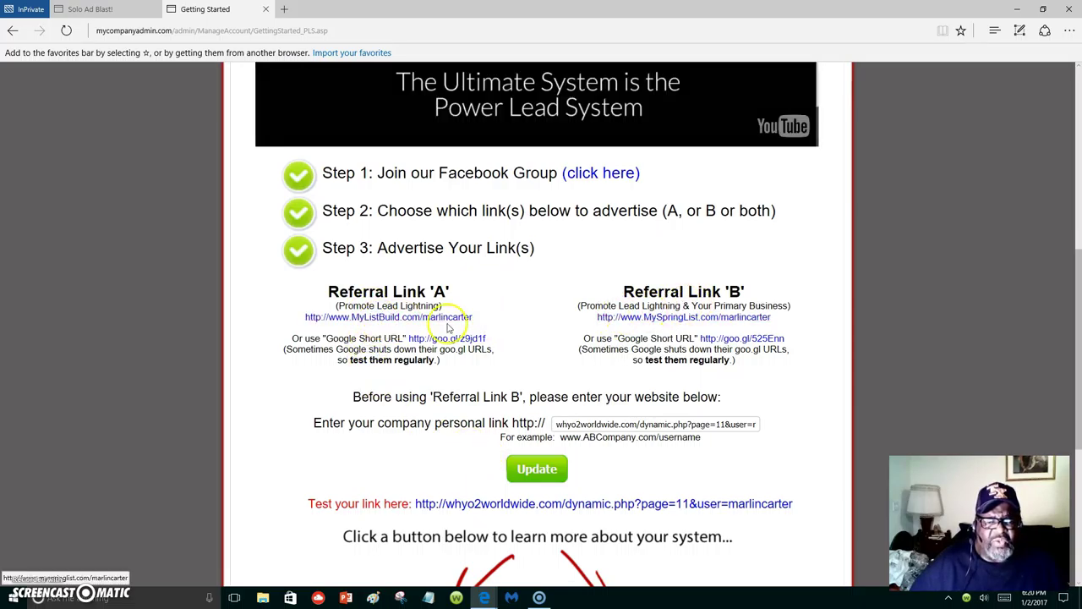
left_click(418, 319)
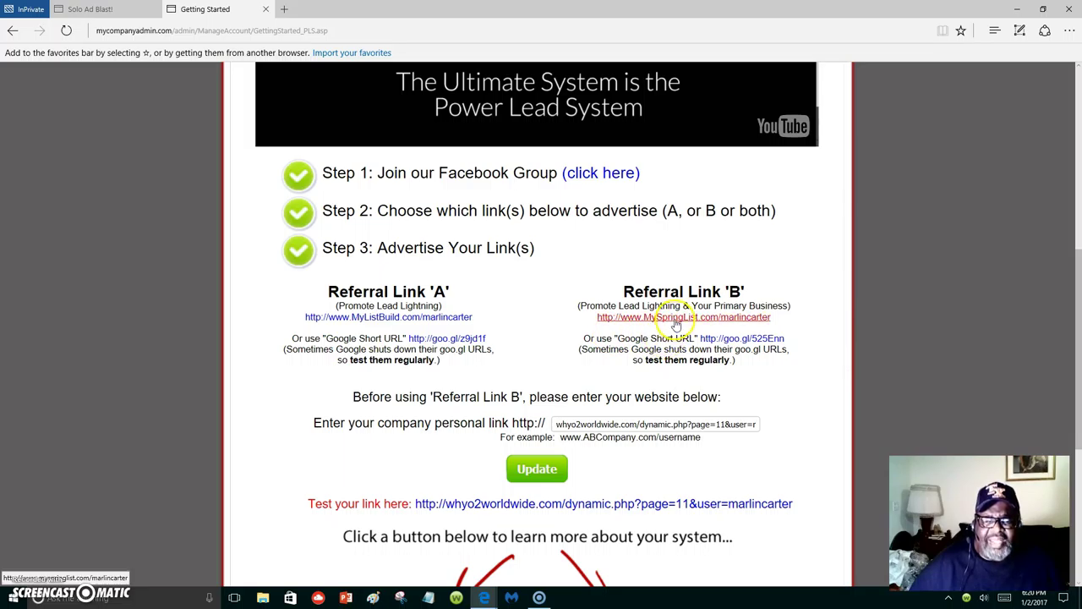
Step: Preview the Referral Link 'A' landing page in a new tab, closing its WAIT! popup
triple_click(575, 425)
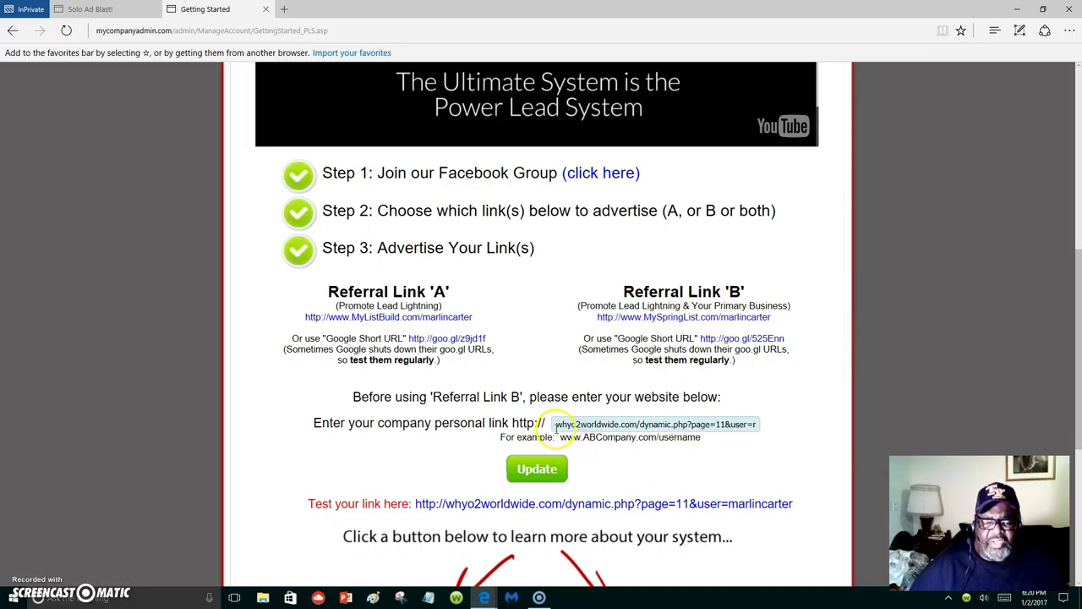
left_click_drag(555, 425, 749, 424)
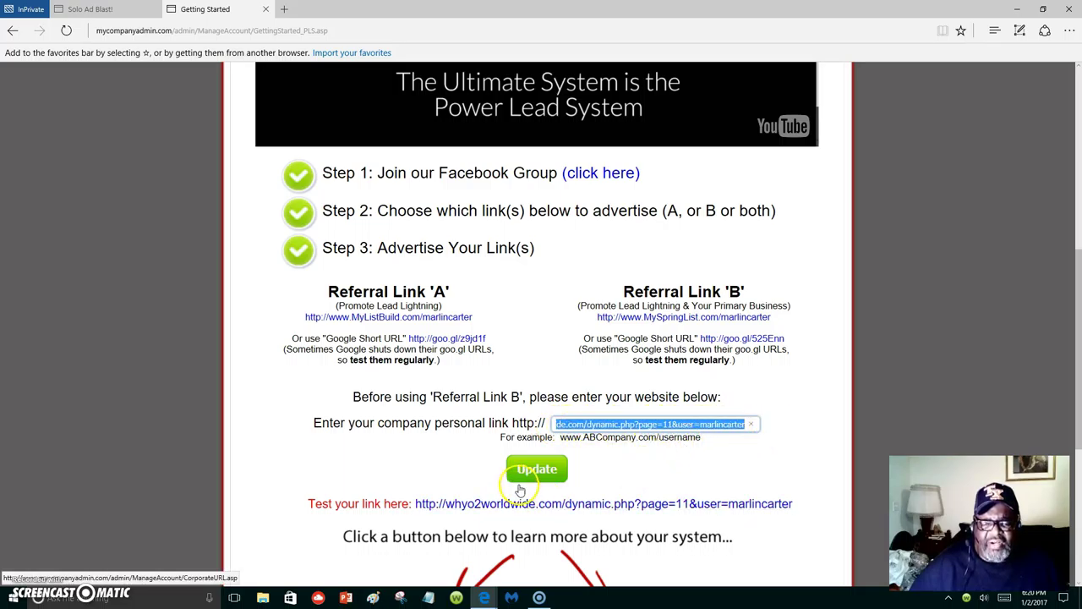
left_click(454, 319)
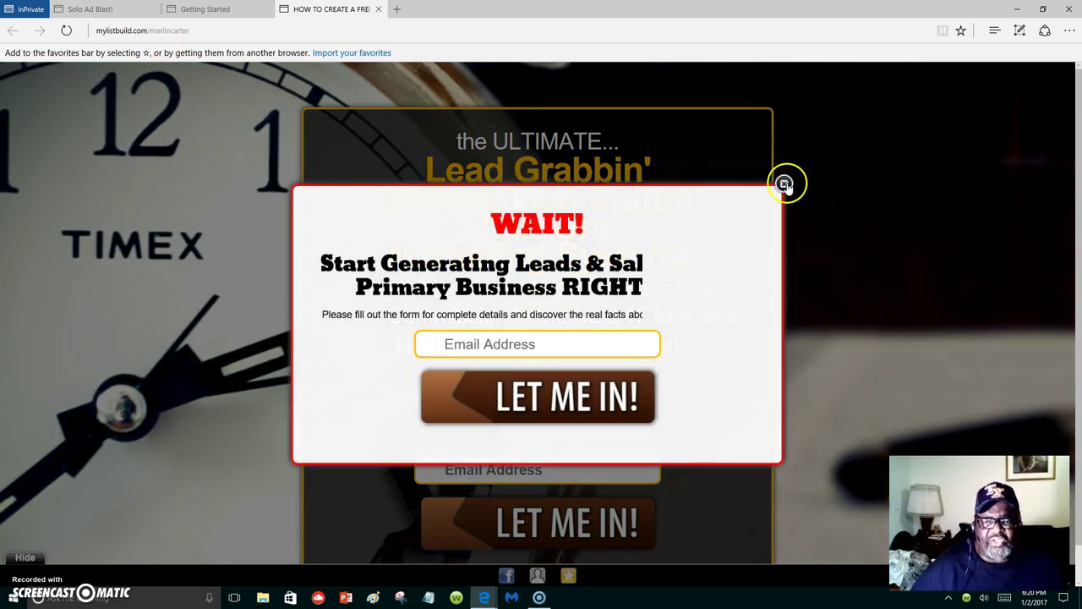
left_click(781, 184)
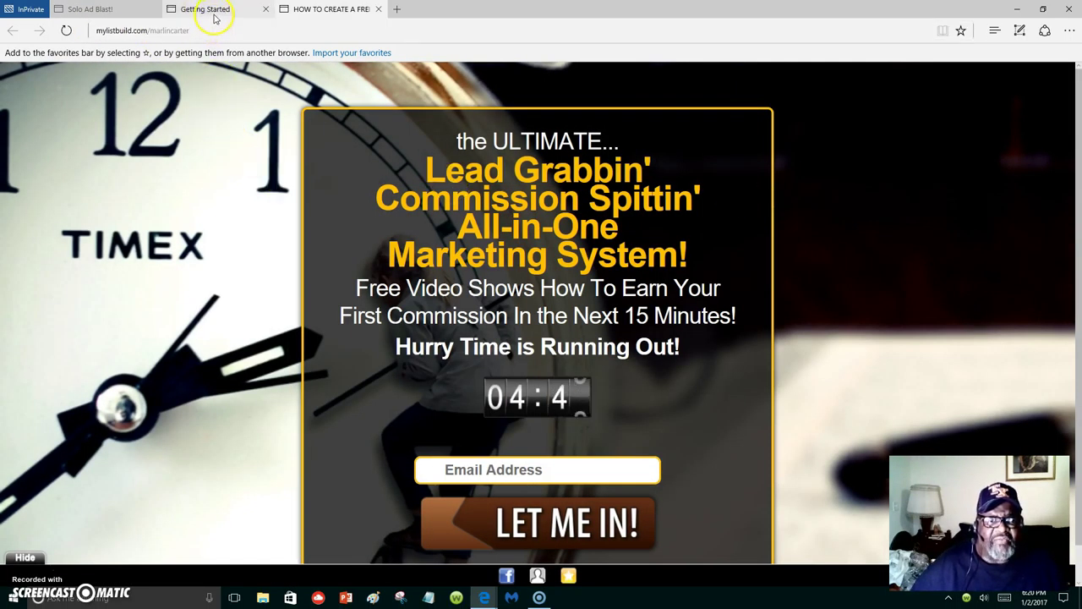
left_click(215, 13)
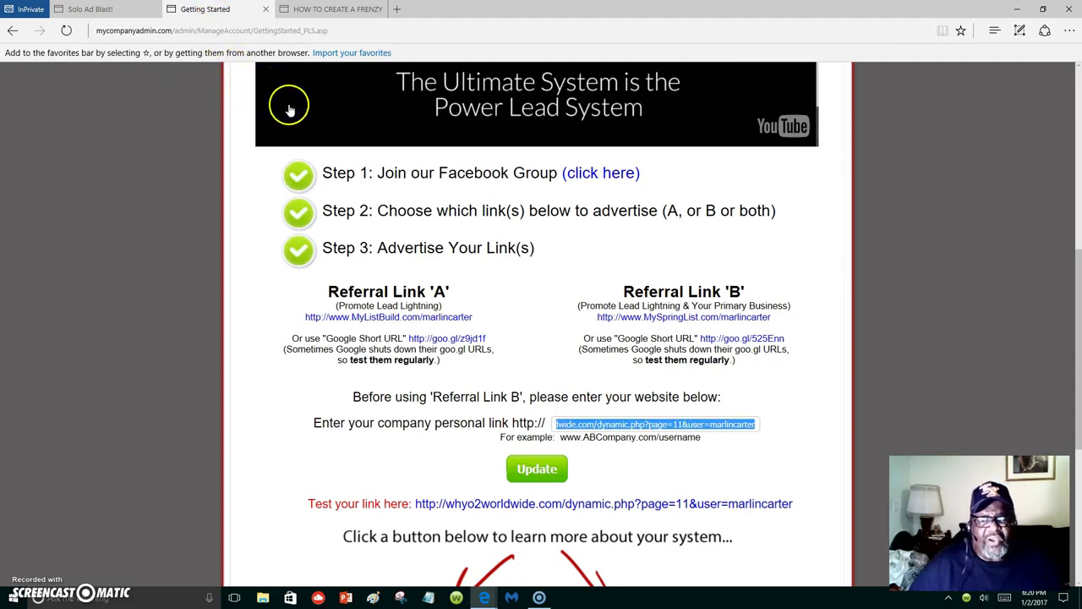
scroll(490, 313, "up", 5)
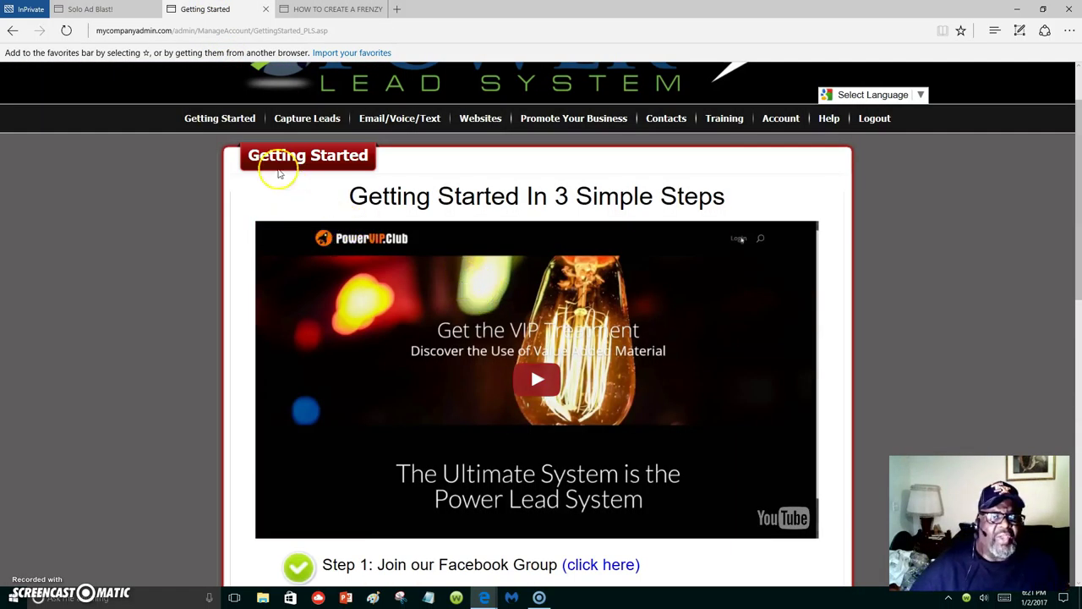
scroll(262, 148, "up", 1)
left_click(93, 12)
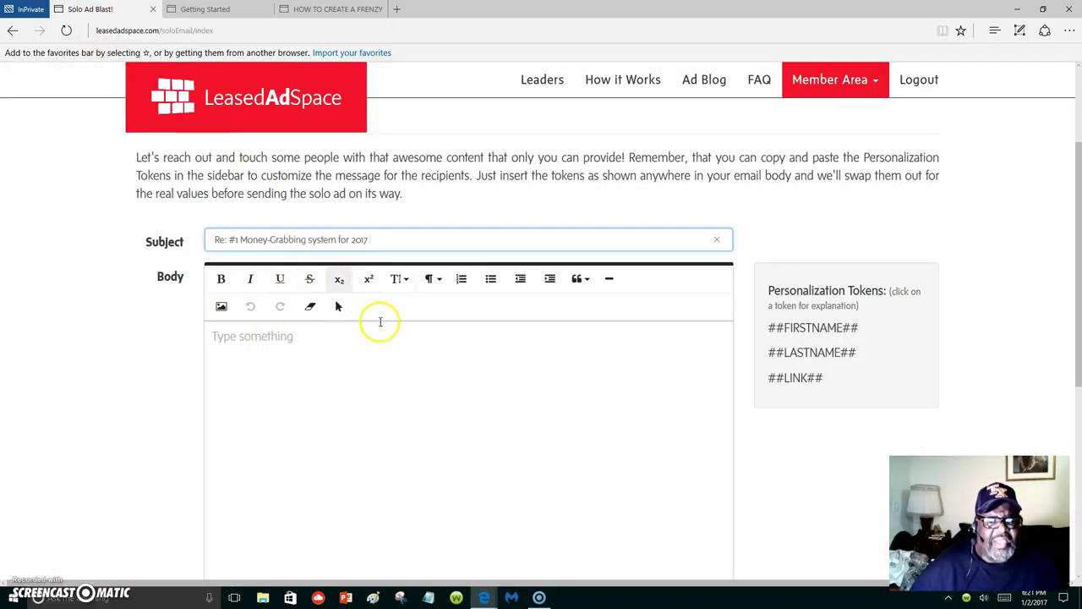
scroll(380, 321, "down", 1)
scroll(386, 345, "down", 4)
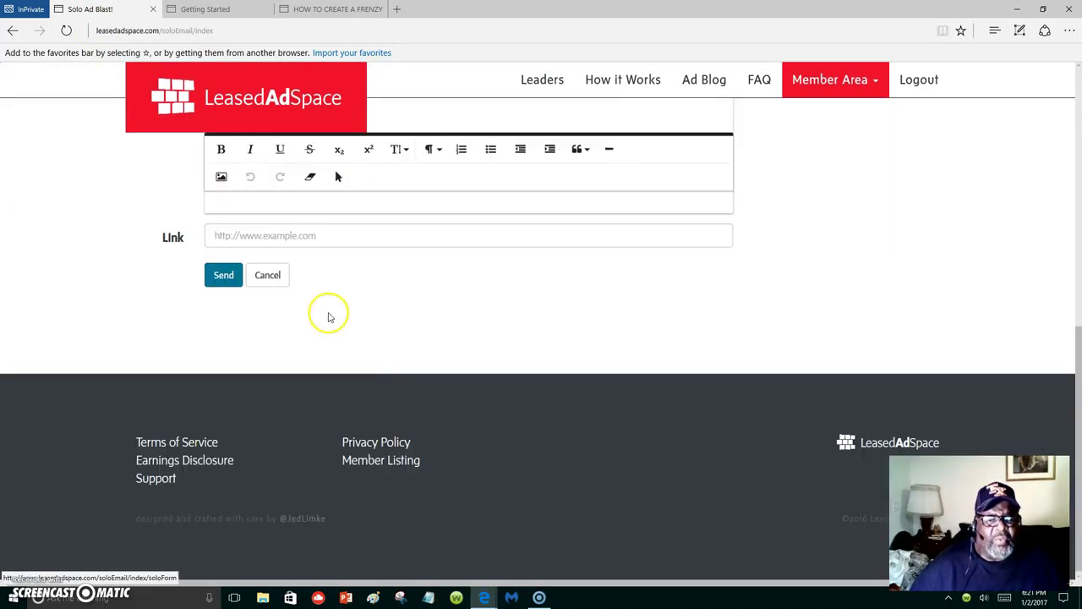
left_click(332, 237)
right_click(332, 236)
left_click(350, 268)
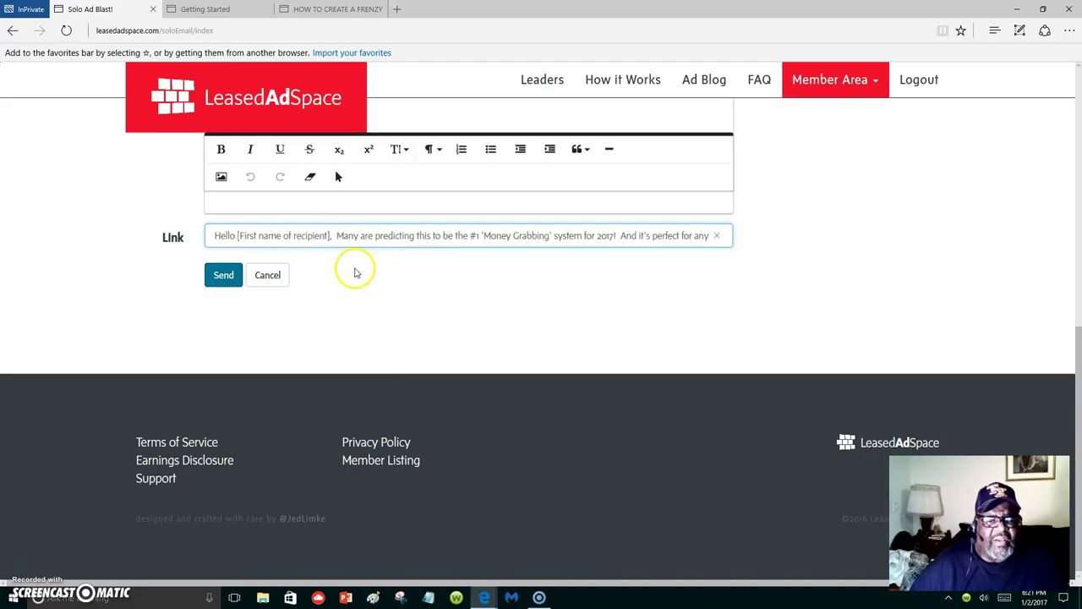
triple_click(348, 239)
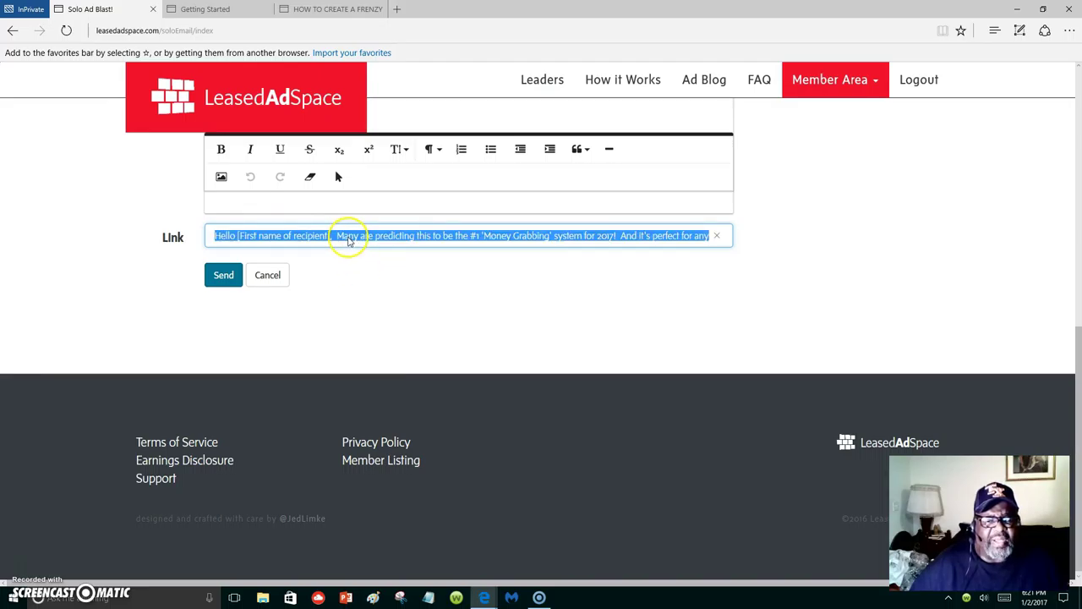
right_click(347, 239)
left_click(362, 268)
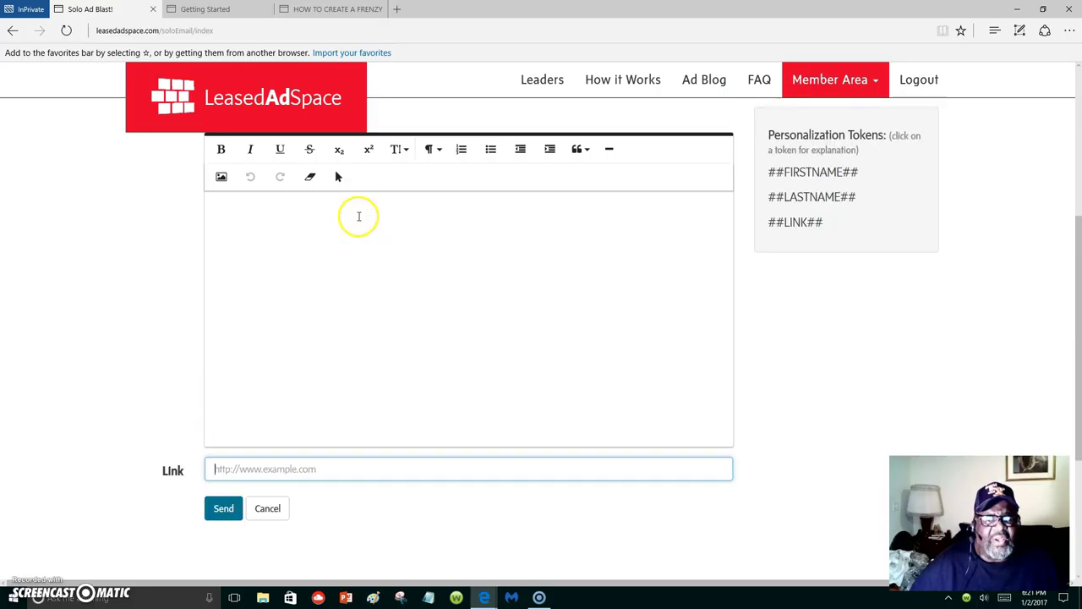
left_click(342, 220)
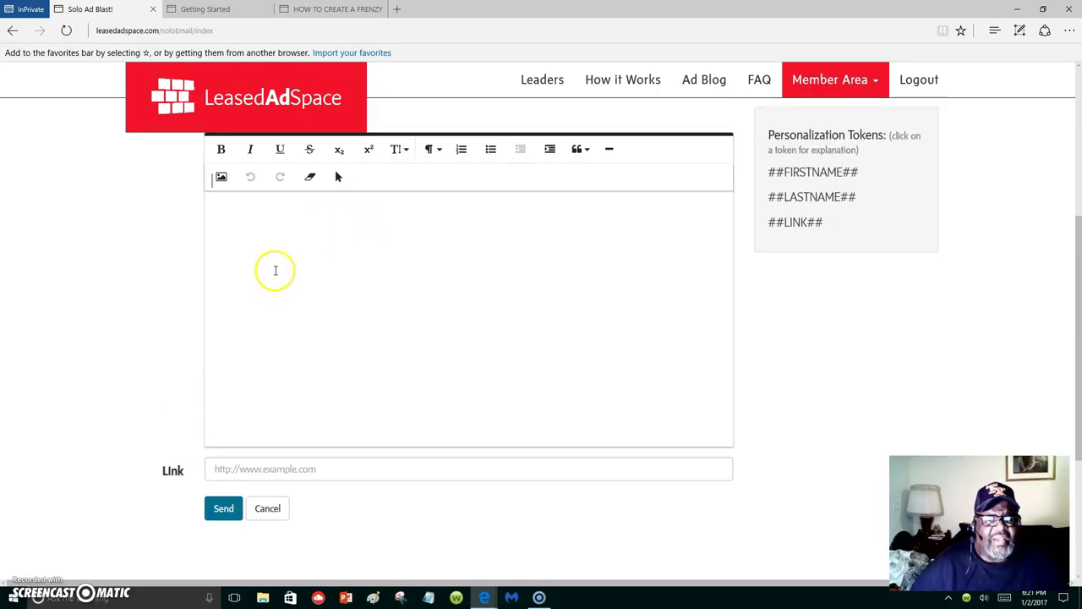
scroll(344, 220, "up", 3)
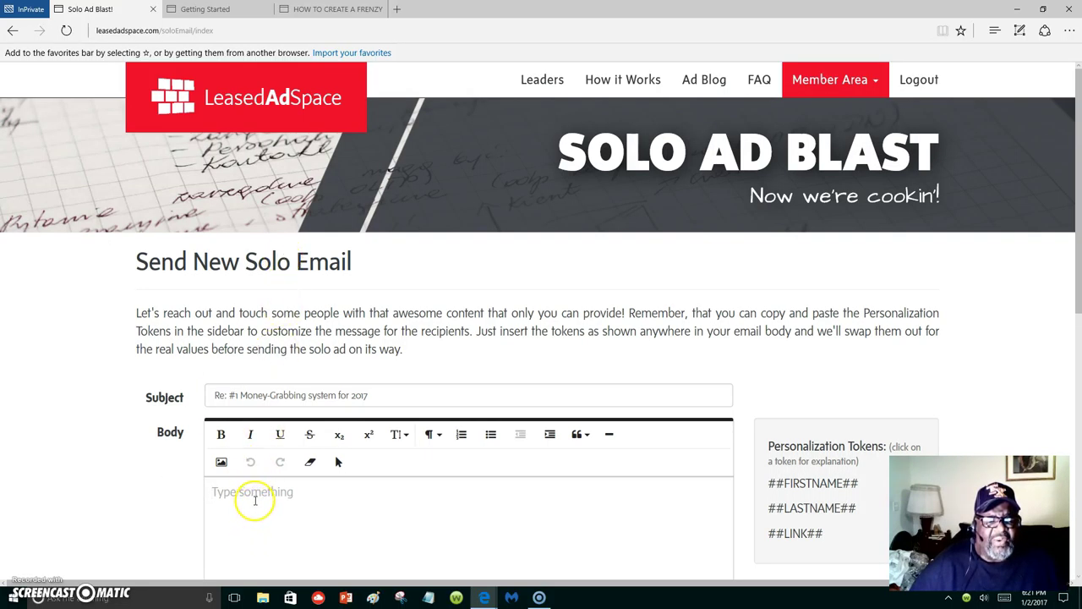
right_click(250, 500)
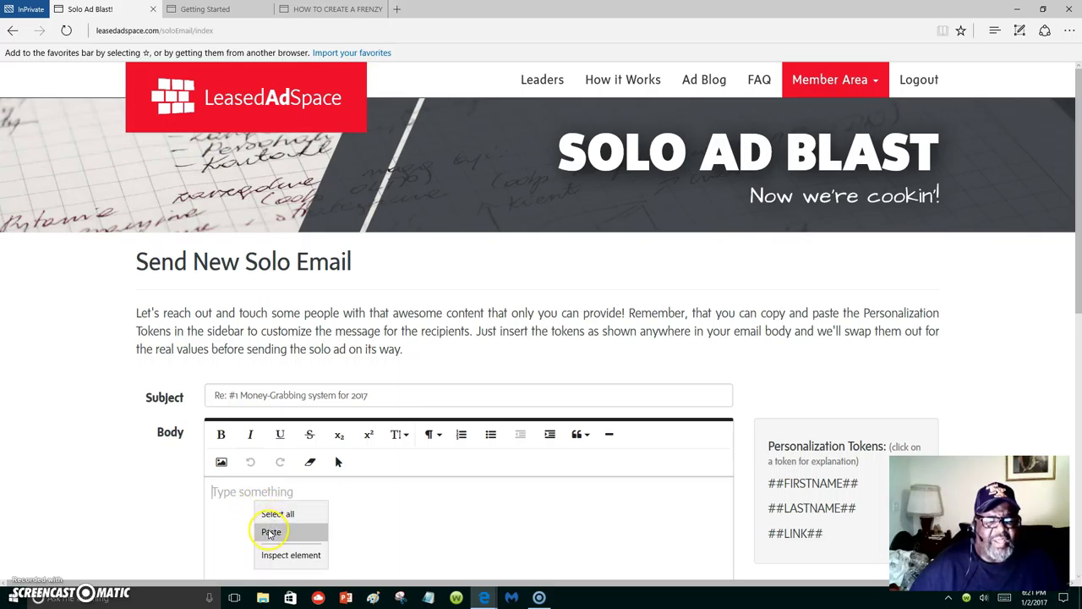
left_click(269, 527)
scroll(362, 558, "down", 2)
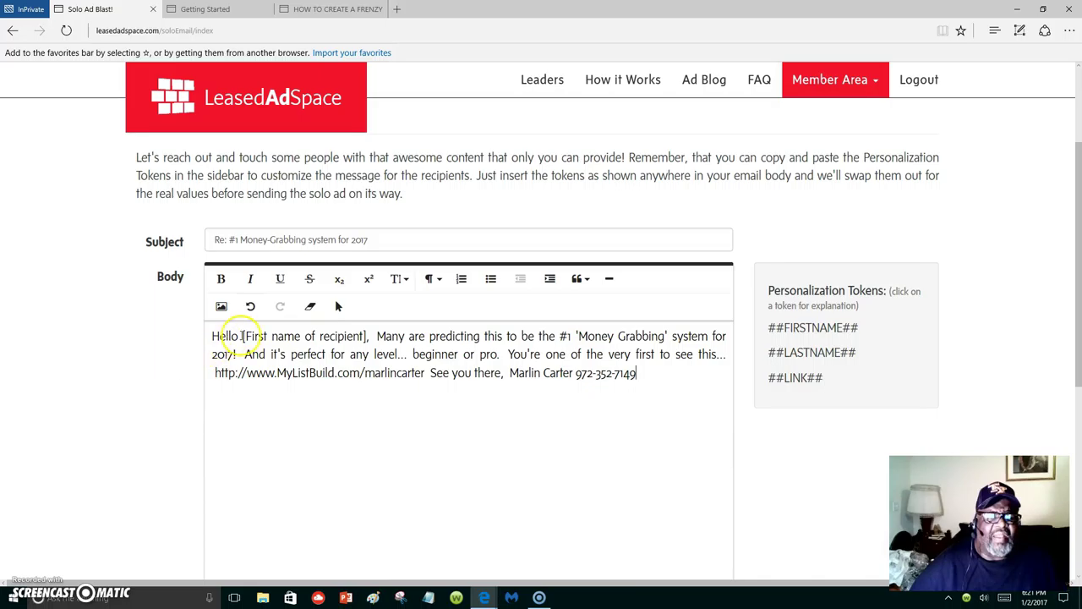
left_click_drag(207, 337, 707, 446)
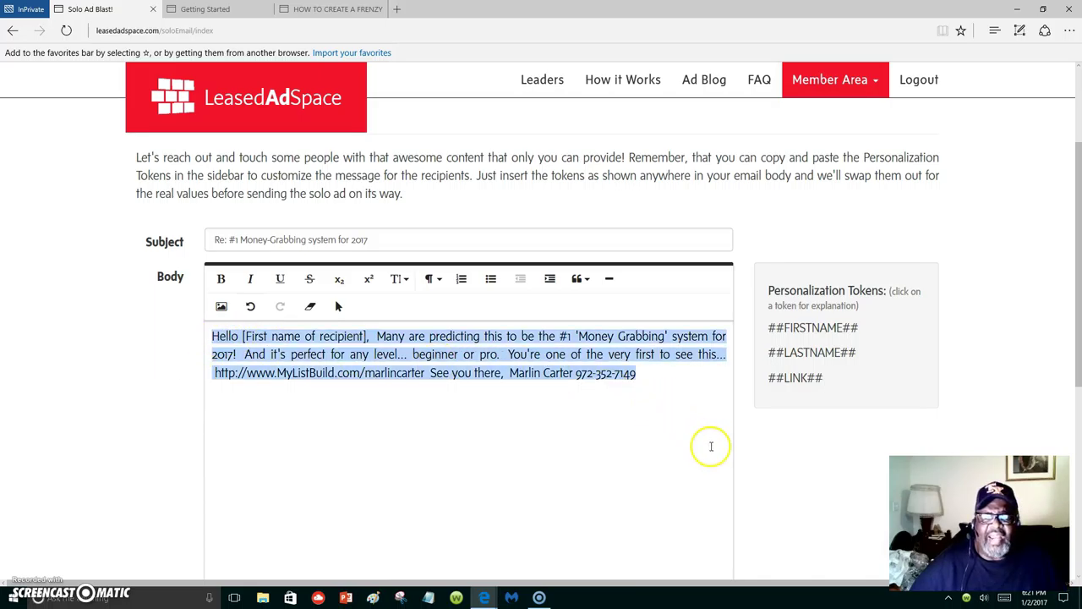
key("Delete")
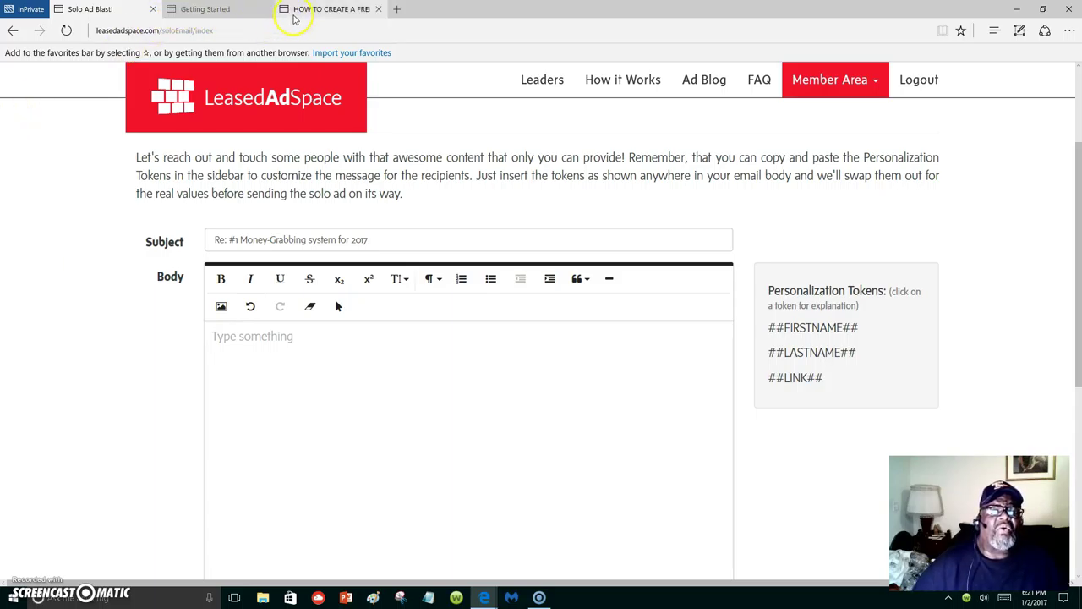
Step: Recopy the #1 Money-Grabbing email body from the Email Swipe Copy page
left_click(193, 10)
mouse_move(573, 196)
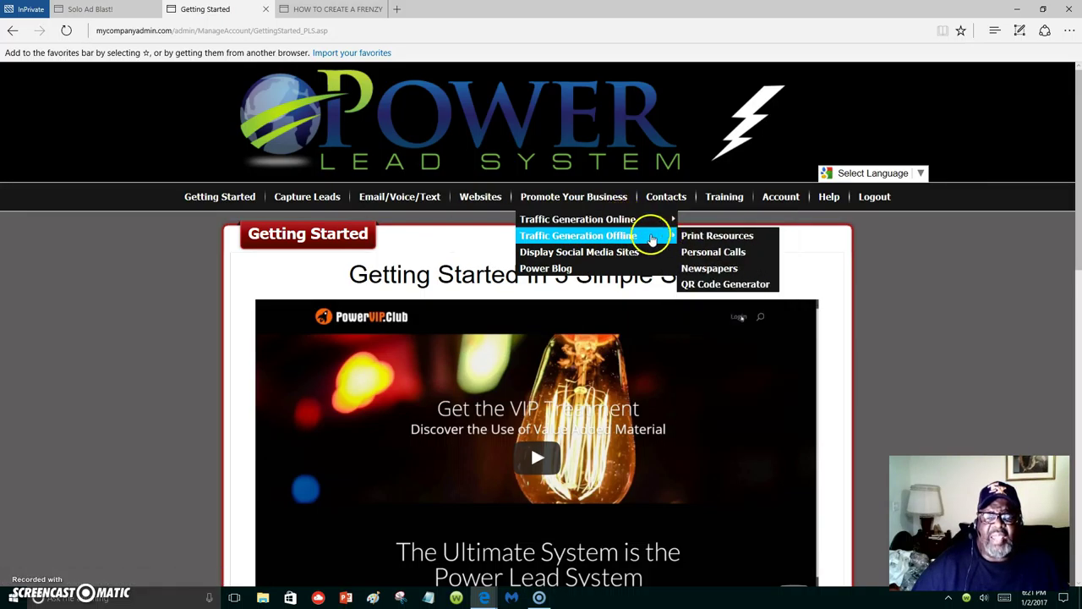
mouse_move(578, 219)
left_click(720, 237)
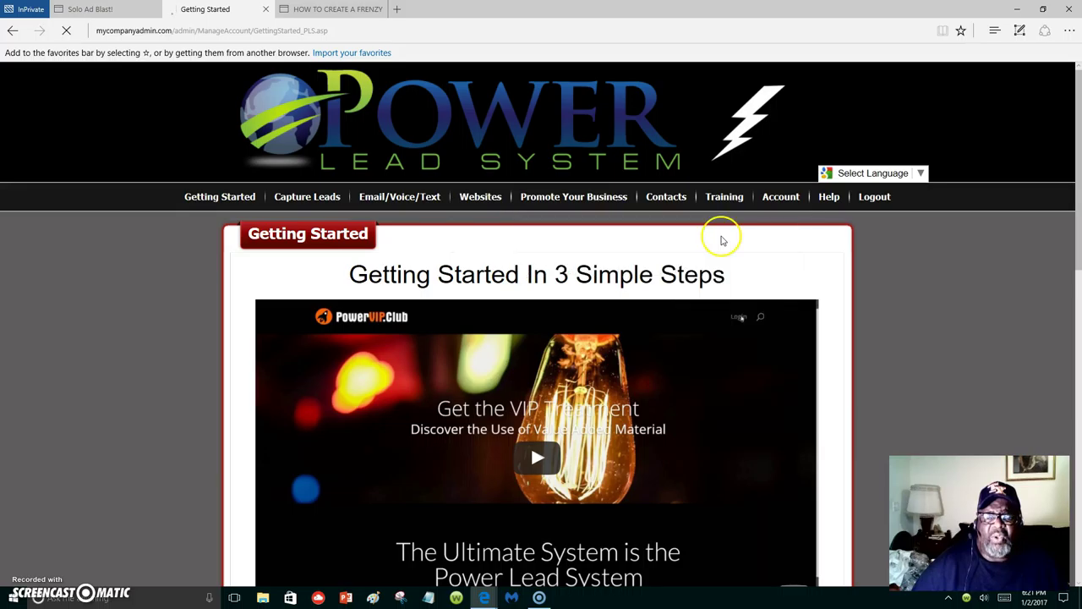
scroll(671, 266, "down", 2)
scroll(587, 362, "down", 6)
scroll(587, 358, "down", 3)
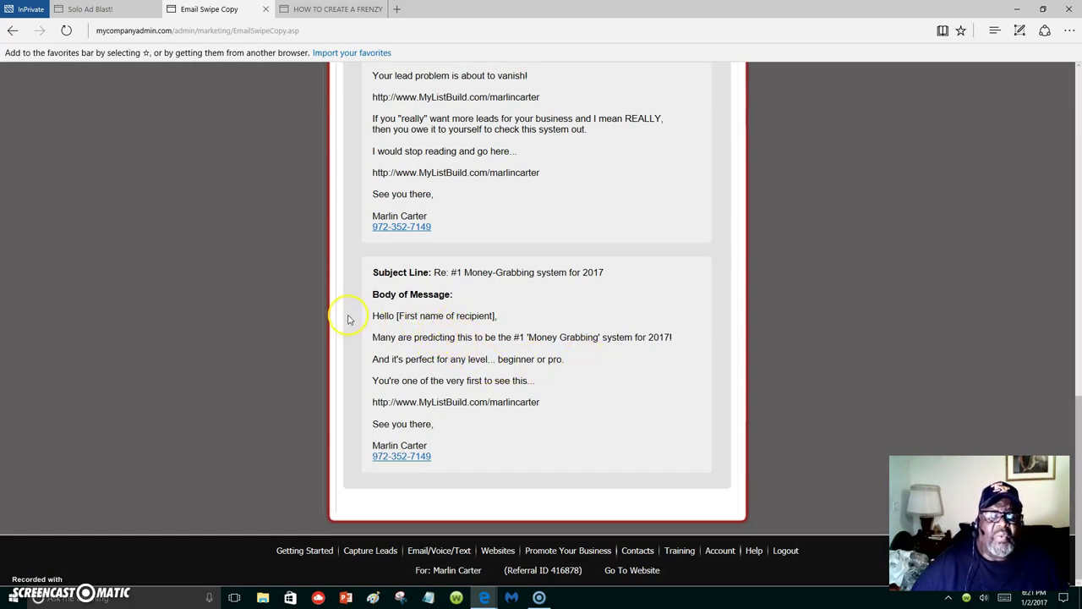
left_click_drag(372, 316, 476, 479)
right_click(434, 394)
left_click(447, 421)
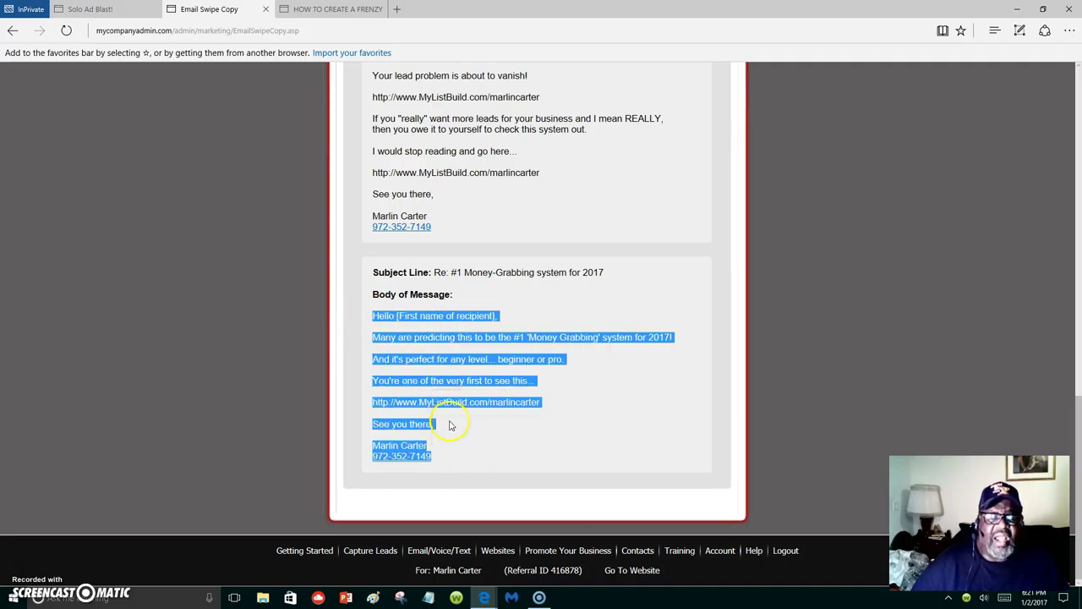
left_click(117, 10)
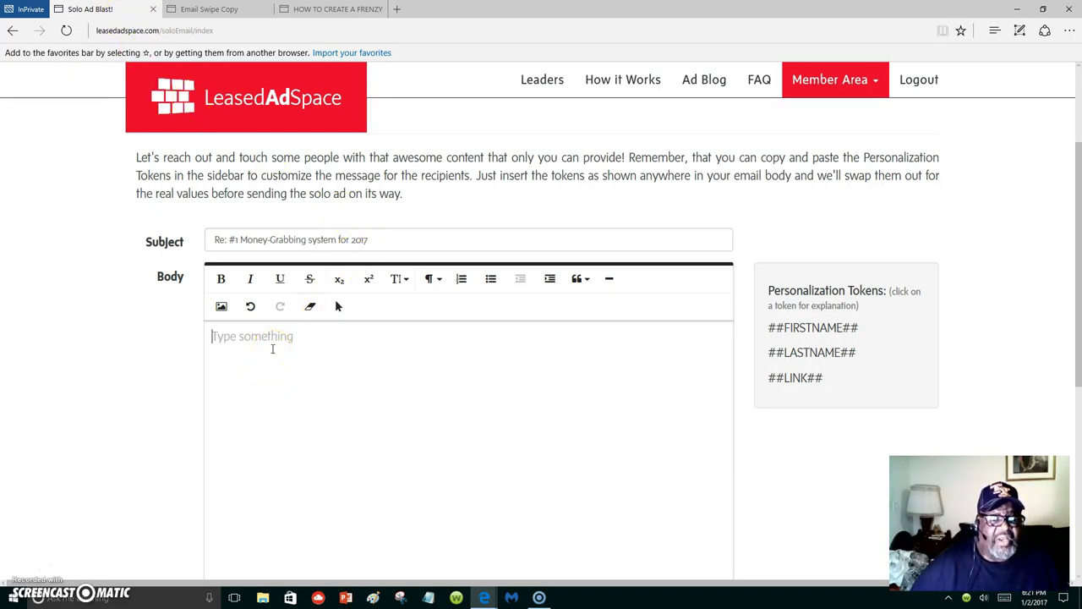
Step: Paste the swipe text into Body and replace the name placeholder with 'All LAS Members.'
right_click(273, 354)
left_click(288, 381)
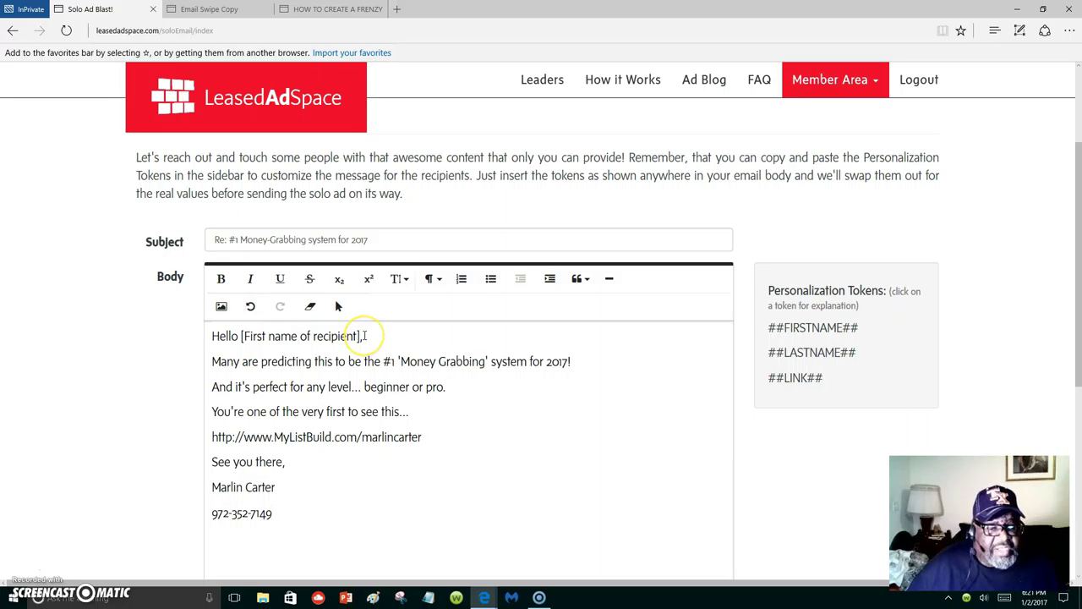
mouse_move(364, 336)
left_mouse_down()
mouse_move(220, 337)
mouse_move(242, 338)
left_mouse_up()
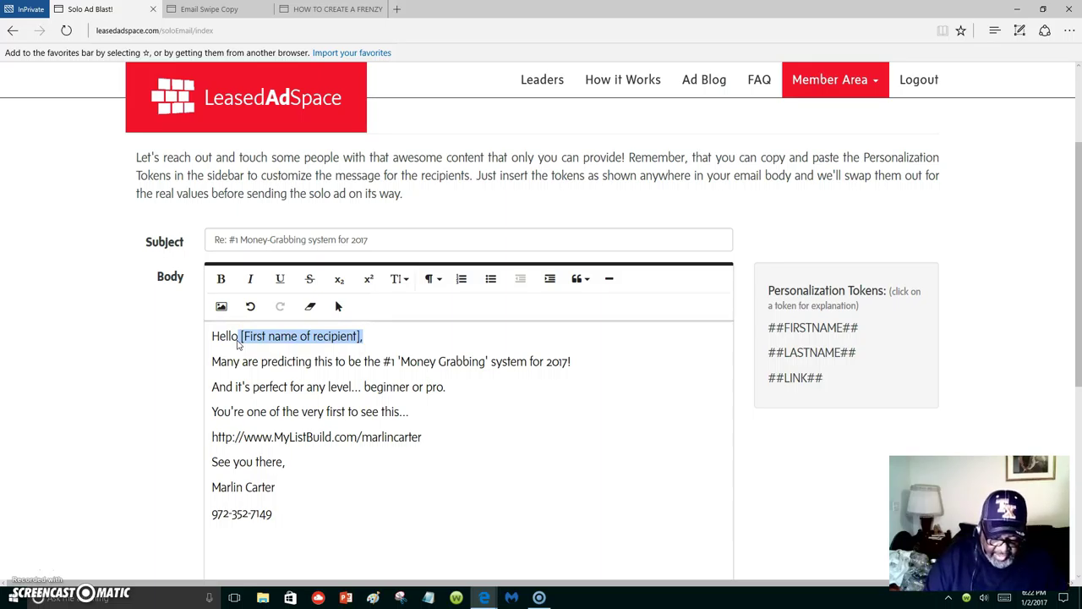
key("BackSpace")
key("BackSpace")
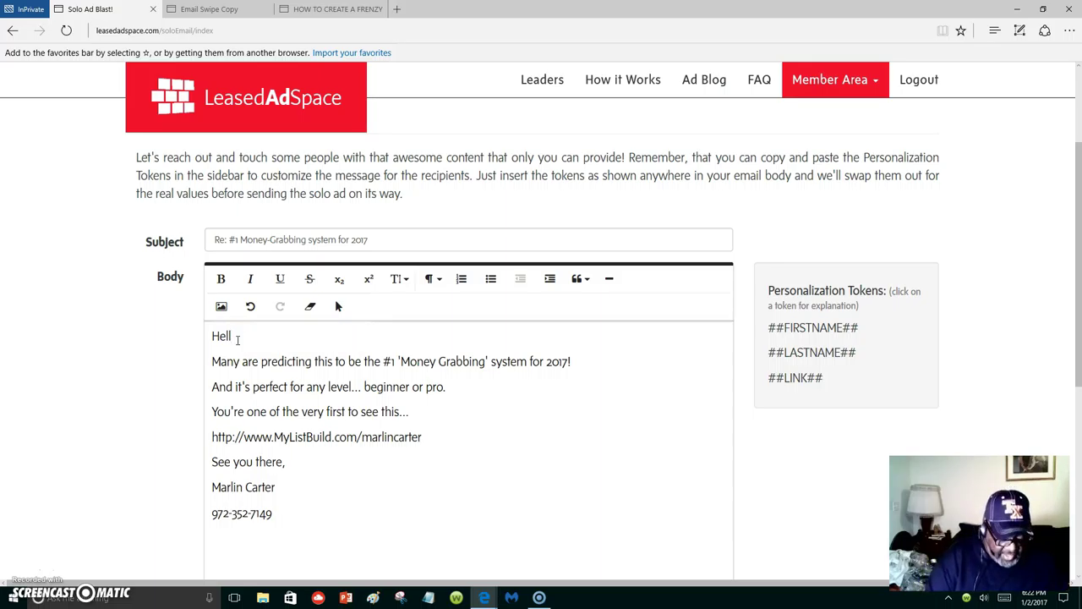
type("o,")
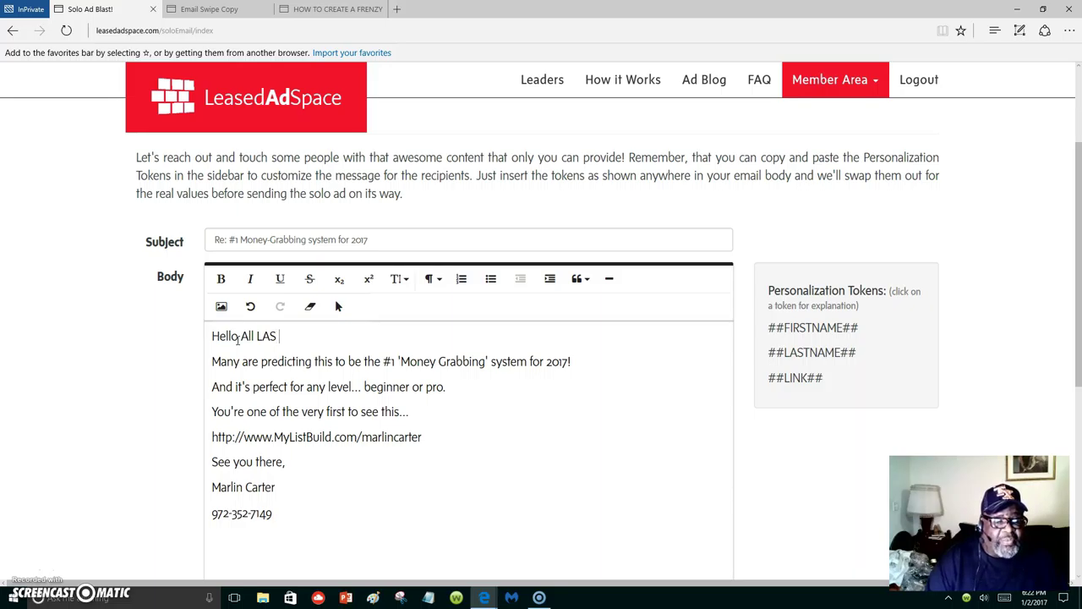
type("Members.")
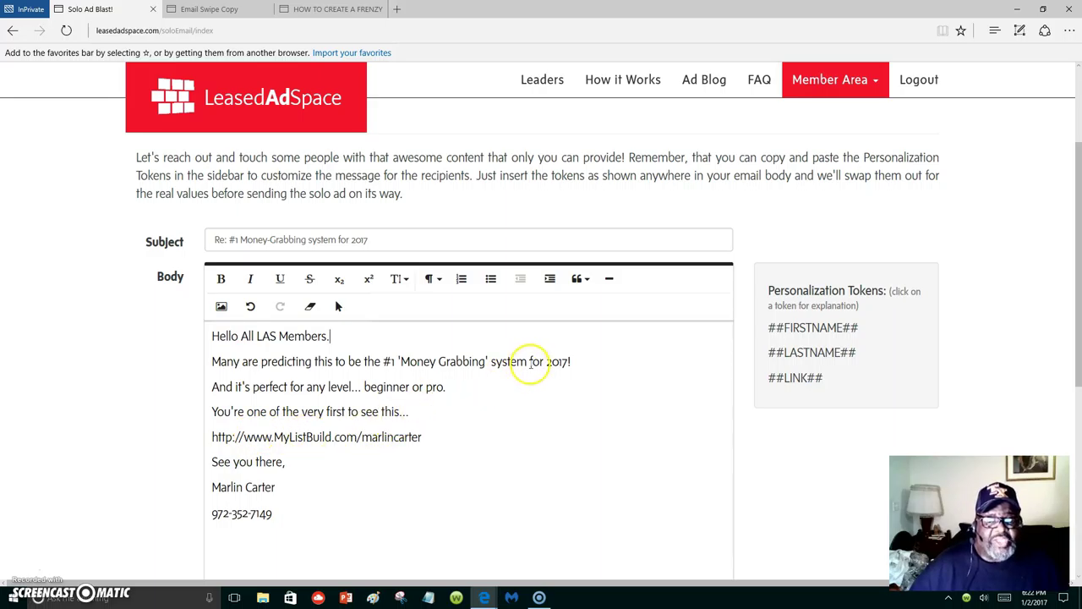
Step: Move the MyListBuild URL line out of the body into the Link field
scroll(375, 419, "down", 1)
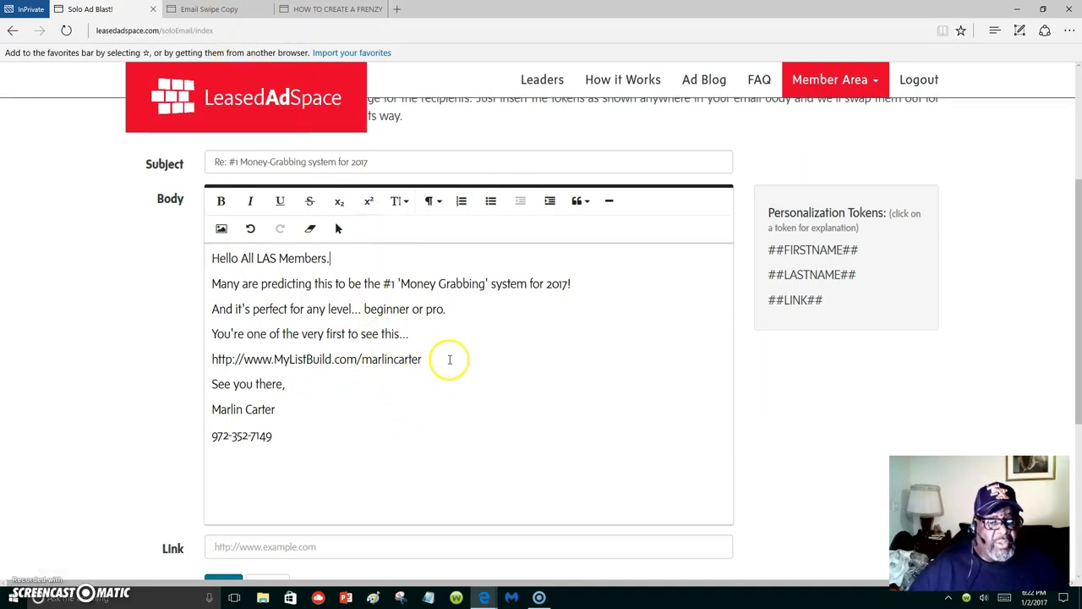
left_click_drag(437, 358, 212, 362)
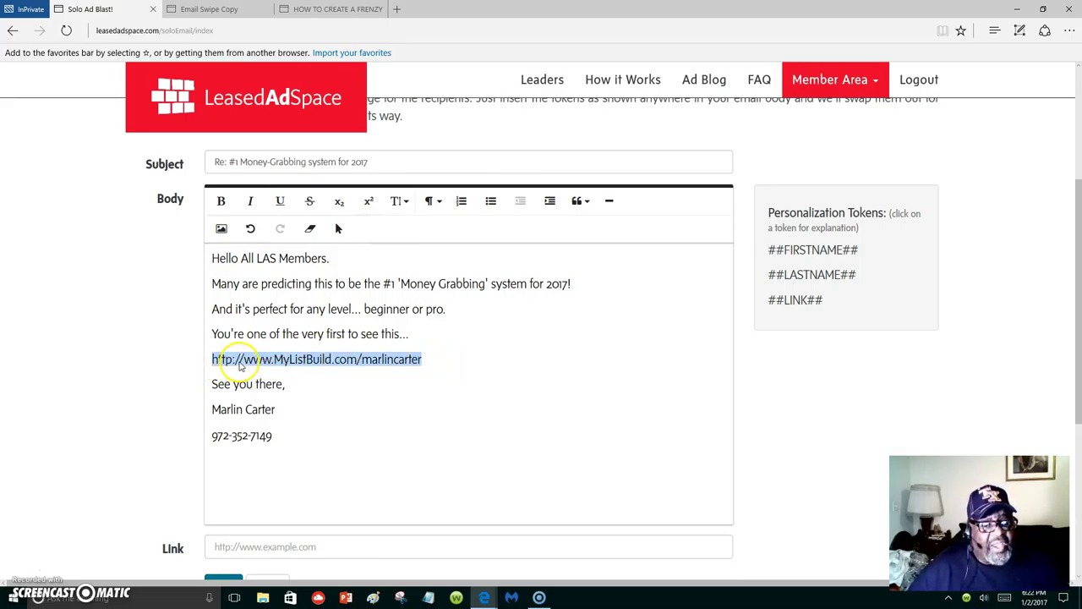
right_click(240, 365)
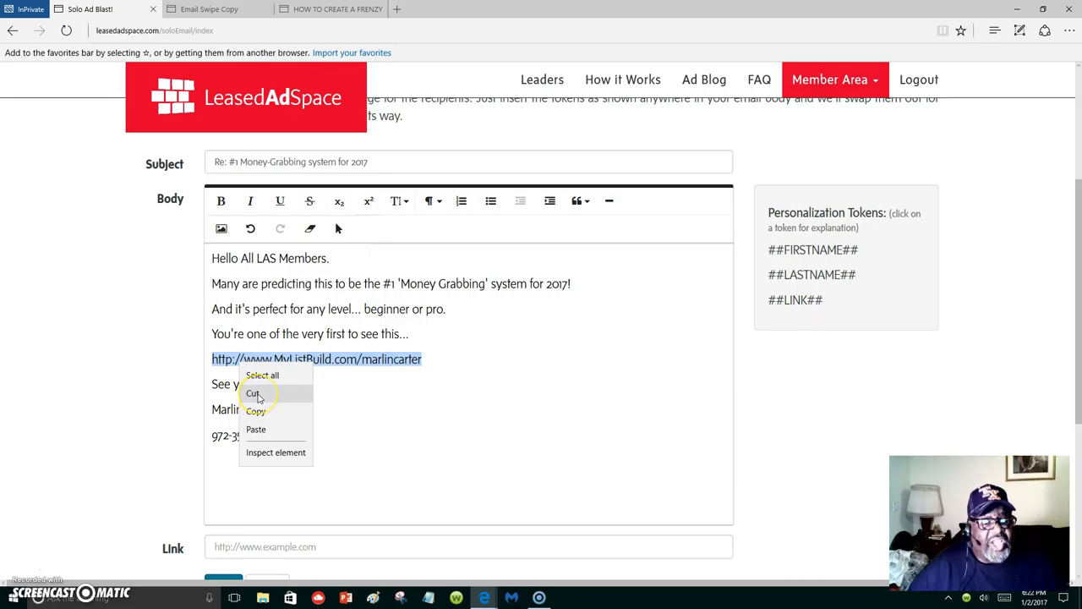
left_click(254, 394)
left_click(226, 383)
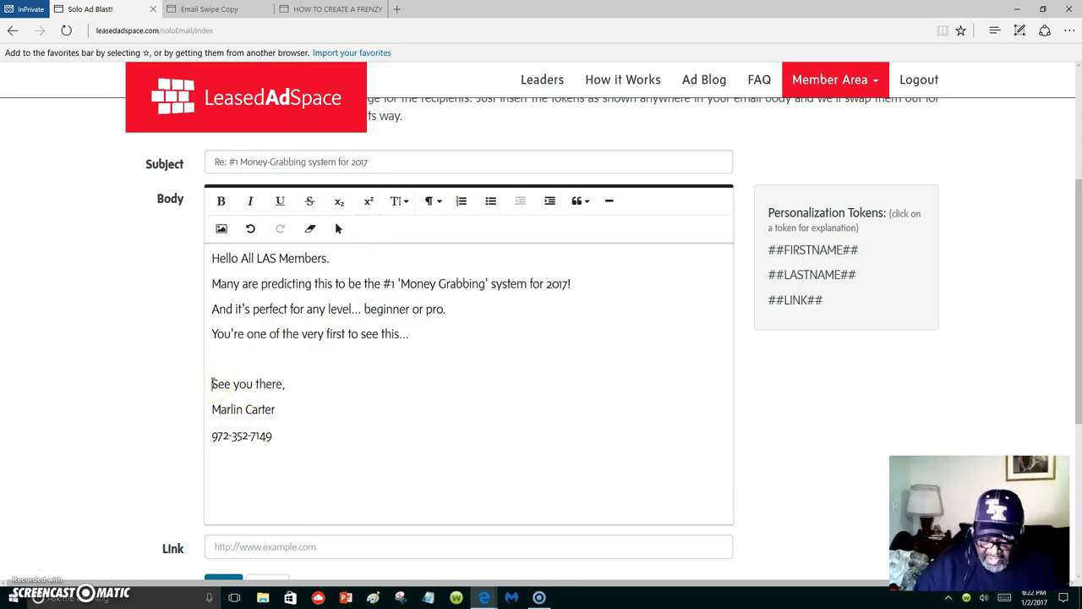
key("BackSpace")
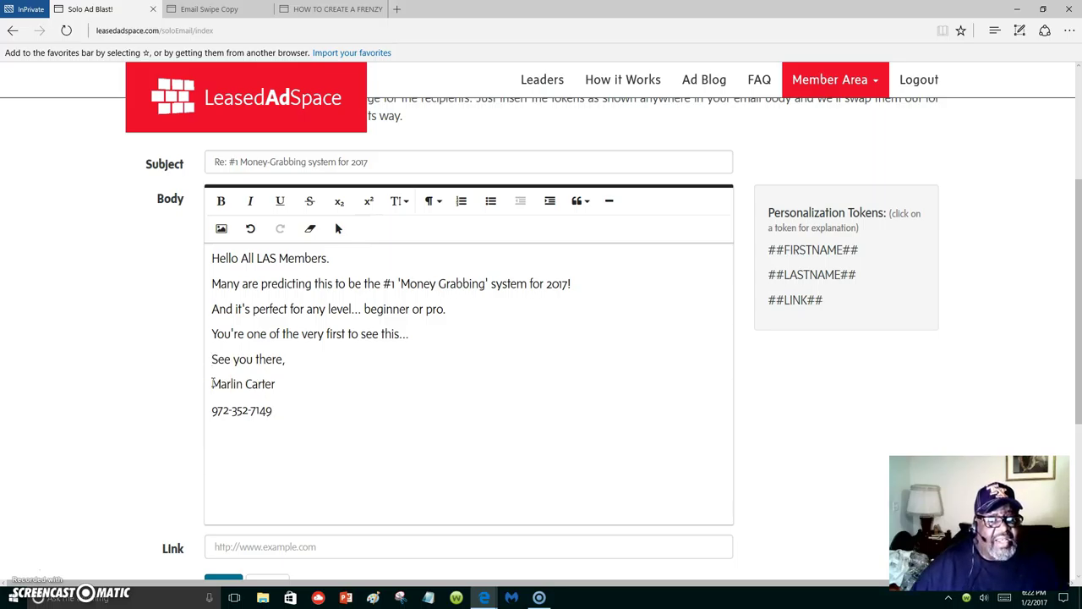
right_click(316, 545)
left_click(330, 509)
scroll(384, 483, "up", 3)
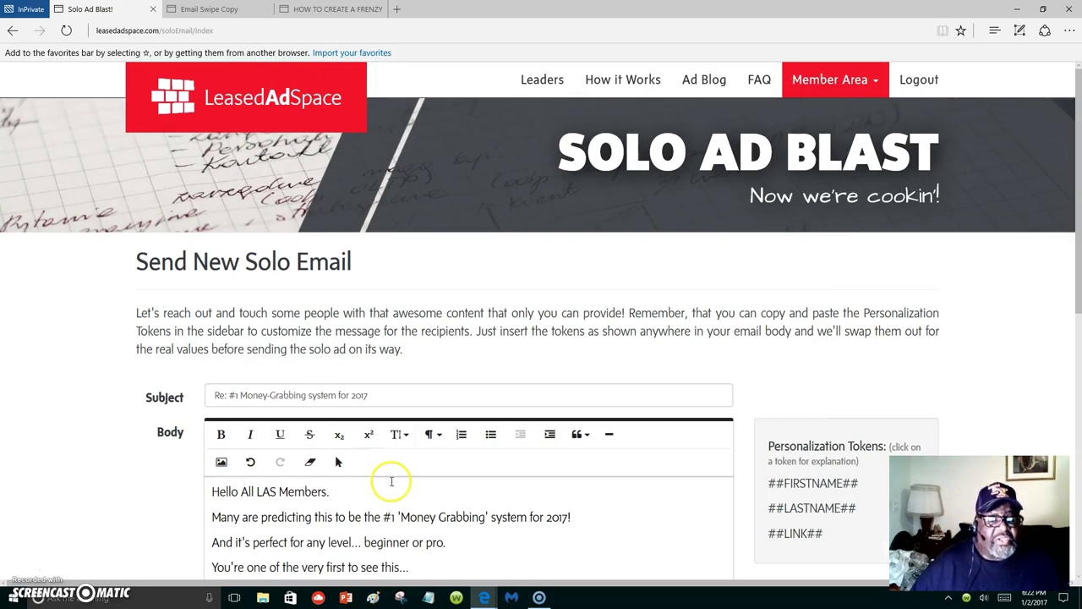
scroll(391, 481, "down", 3)
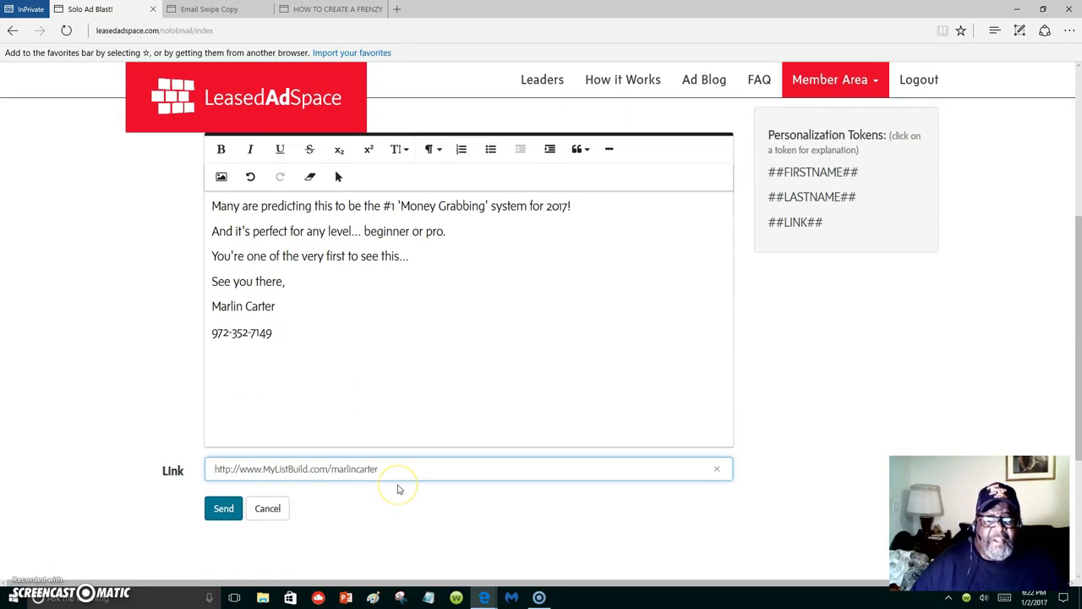
scroll(398, 487, "down", 1)
scroll(398, 488, "down", 1)
scroll(398, 488, "up", 1)
scroll(397, 488, "up", 1)
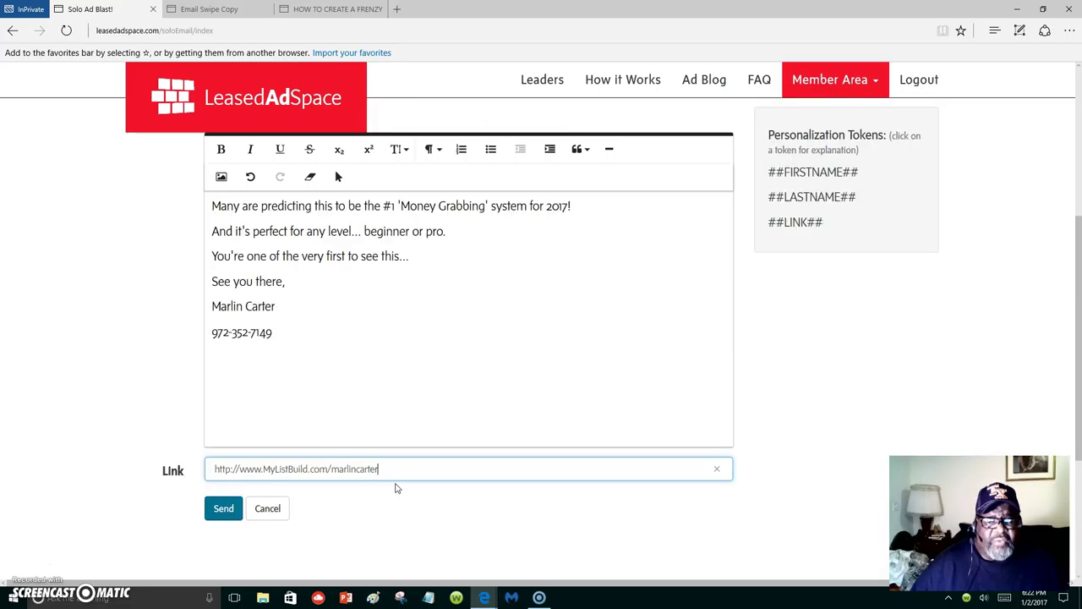
scroll(394, 494, "up", 3)
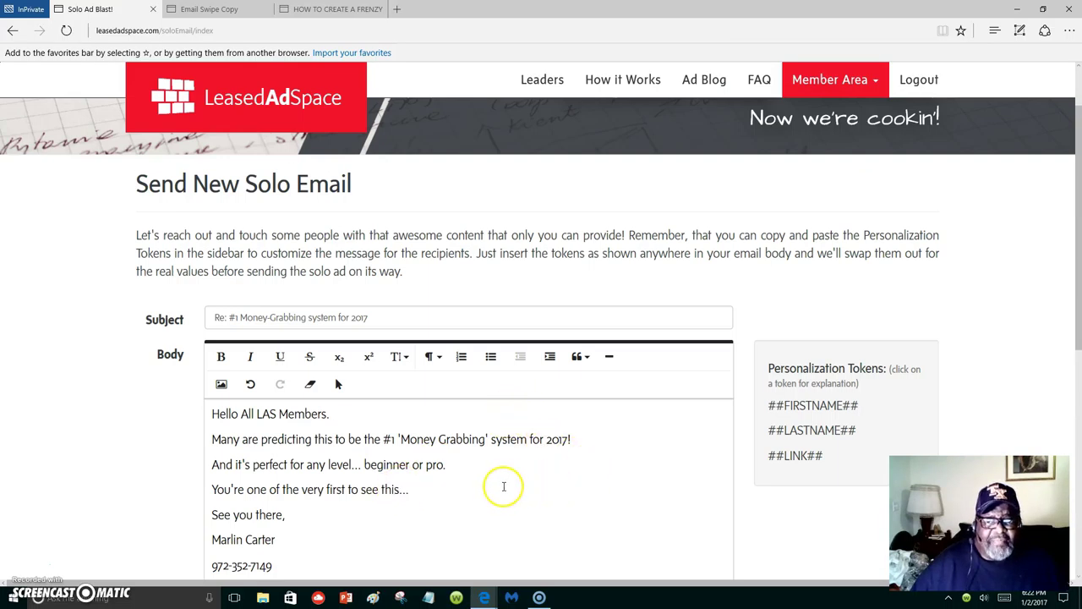
scroll(509, 486, "down", 1)
scroll(509, 485, "down", 1)
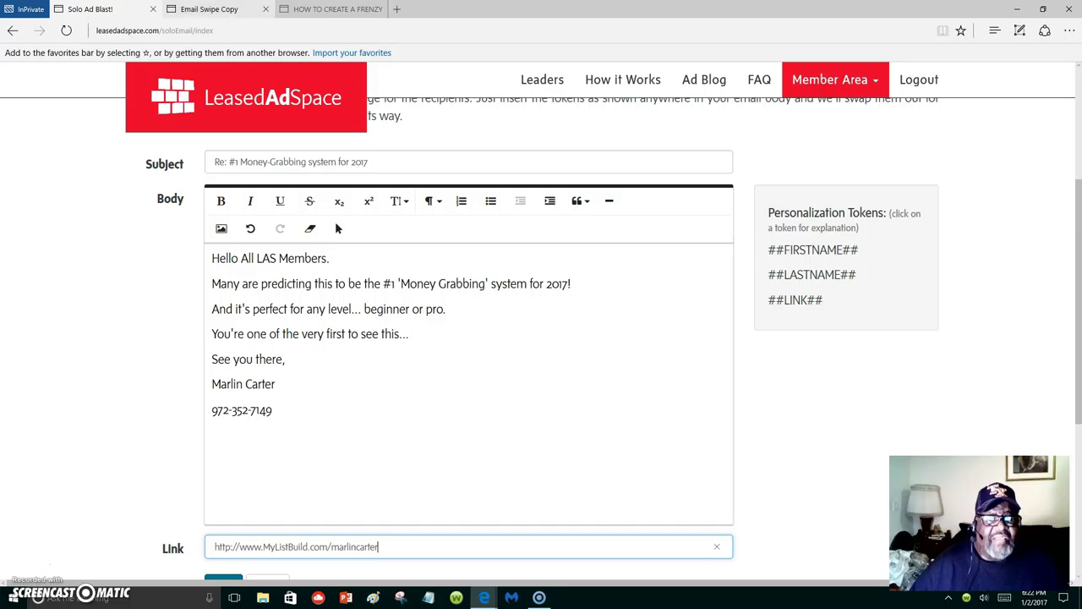
Step: Check the Email Swipe Copy page and Lead Grabbin' landing page, then return to the Solo Ad Blast form
left_click(216, 10)
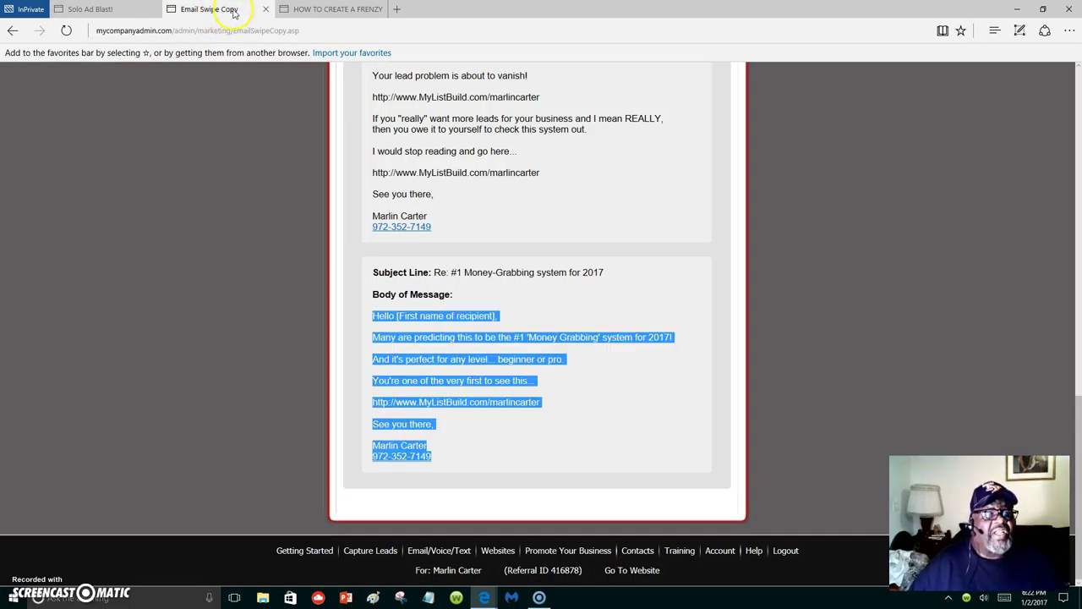
scroll(550, 274, "up", 2)
scroll(551, 279, "up", 5)
scroll(551, 281, "up", 10)
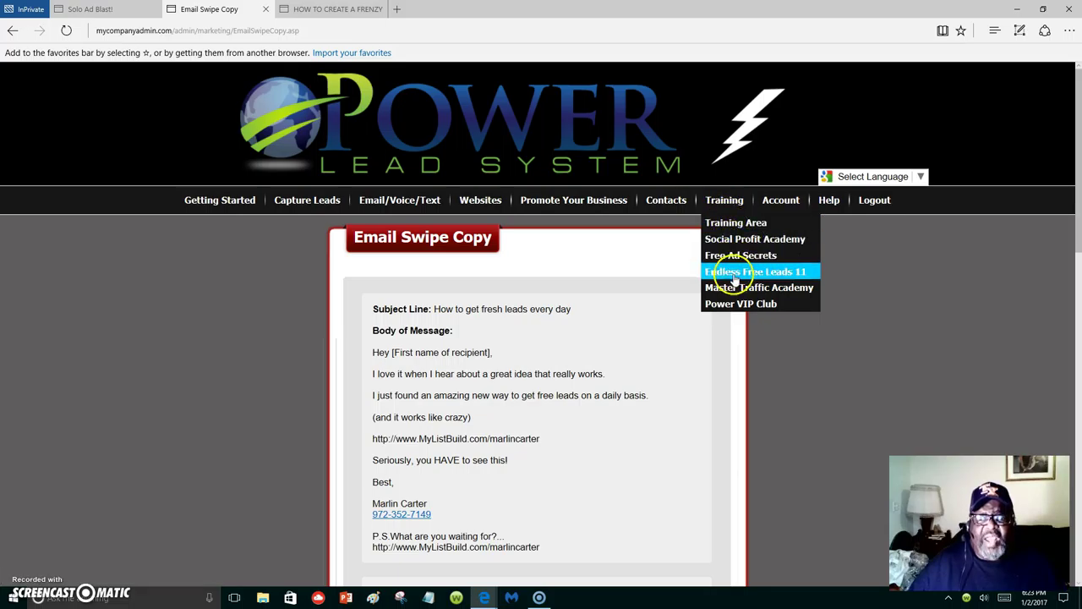
left_click(325, 10)
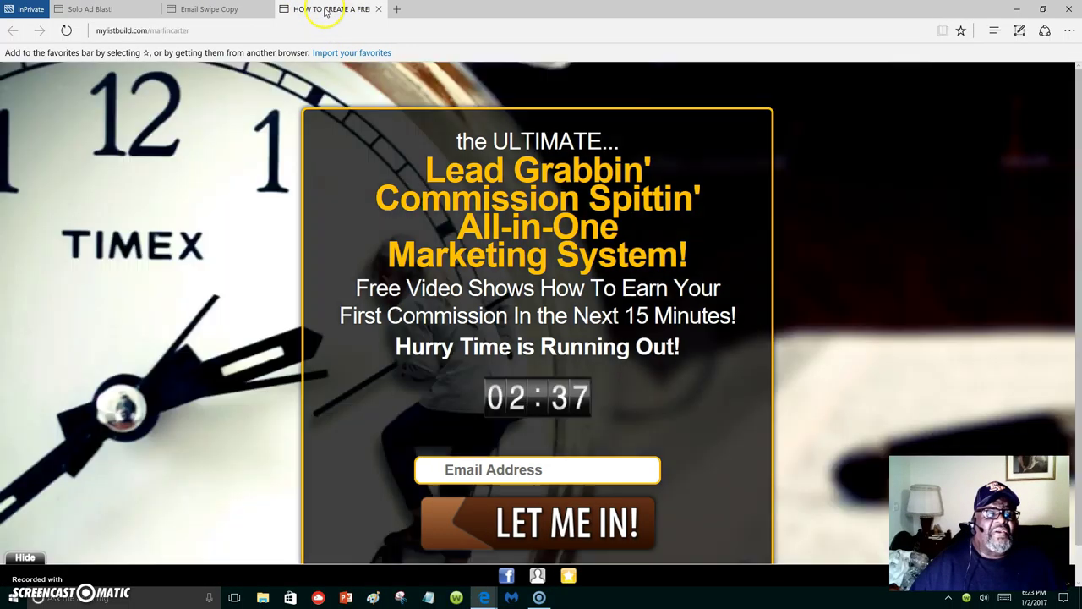
left_click(109, 10)
Step: Send the filled-in Solo Ad Blast from the bottom of the solo email form
scroll(423, 448, "down", 3)
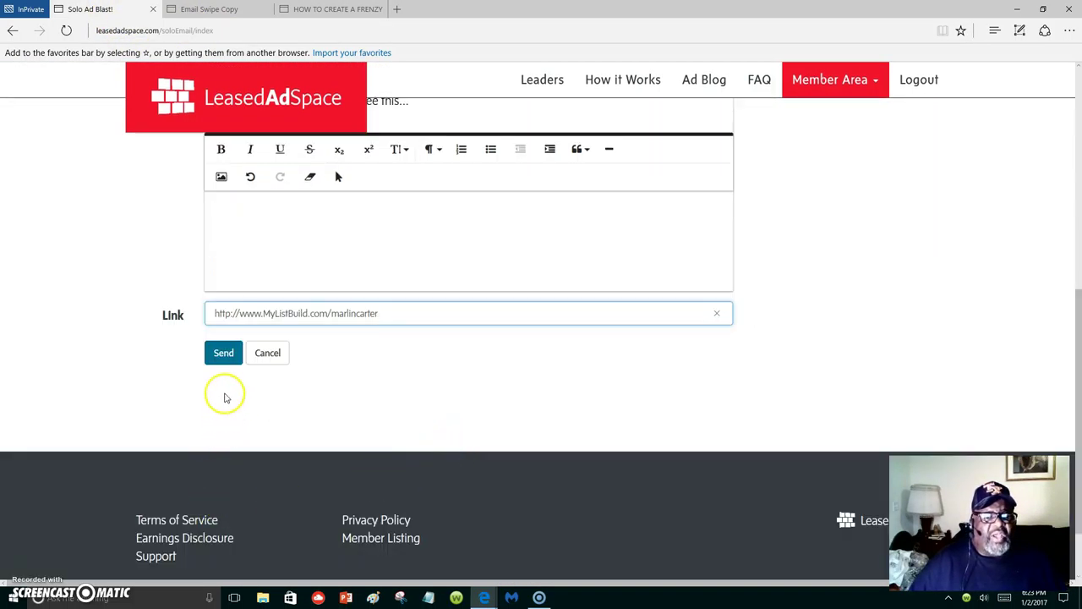
left_click(226, 356)
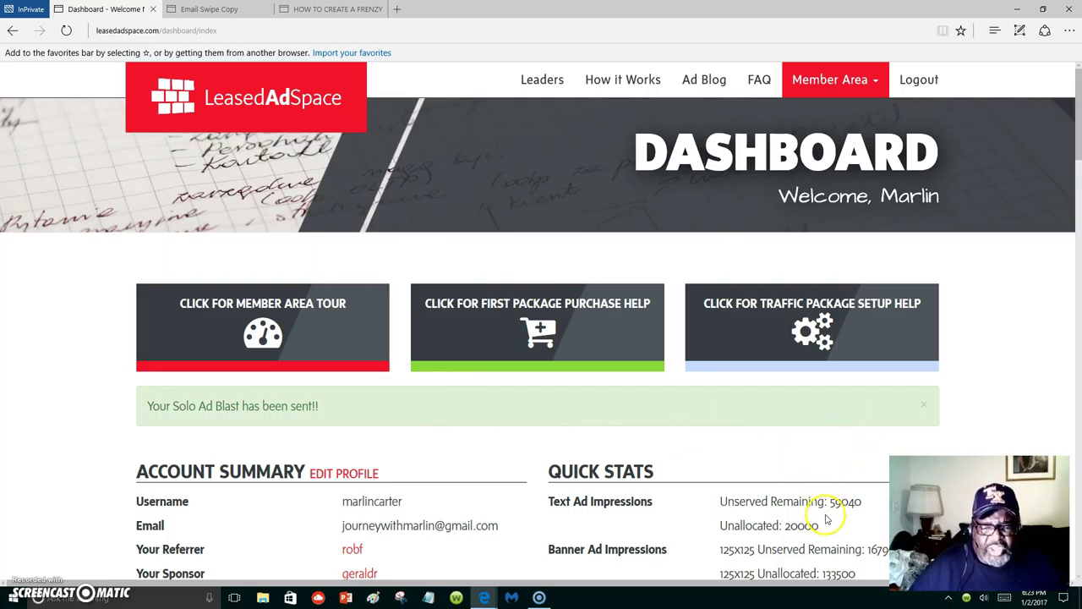
scroll(721, 528, "down", 3)
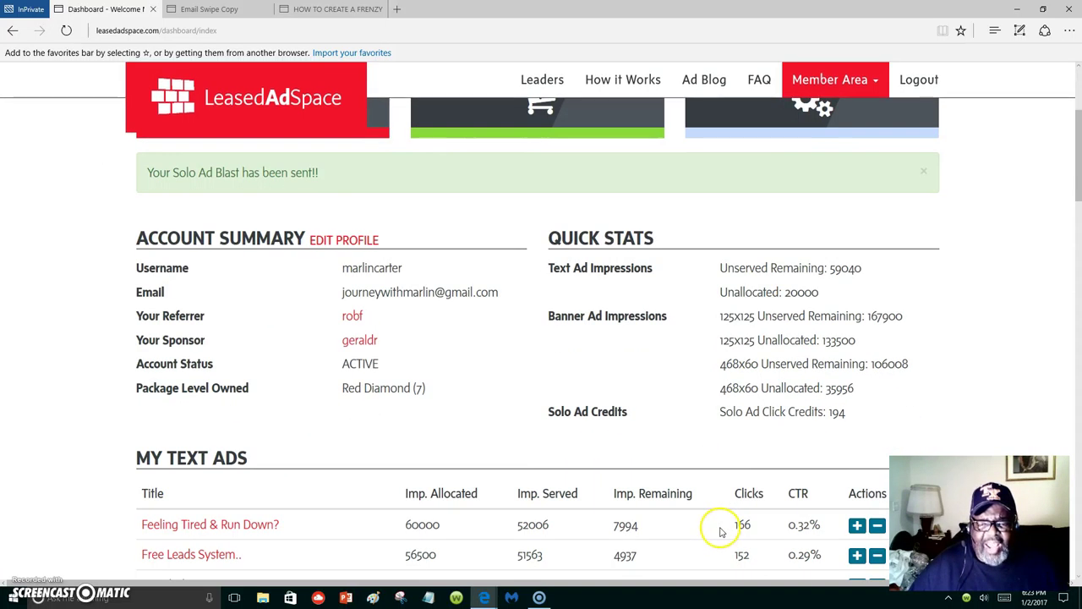
scroll(679, 527, "down", 4)
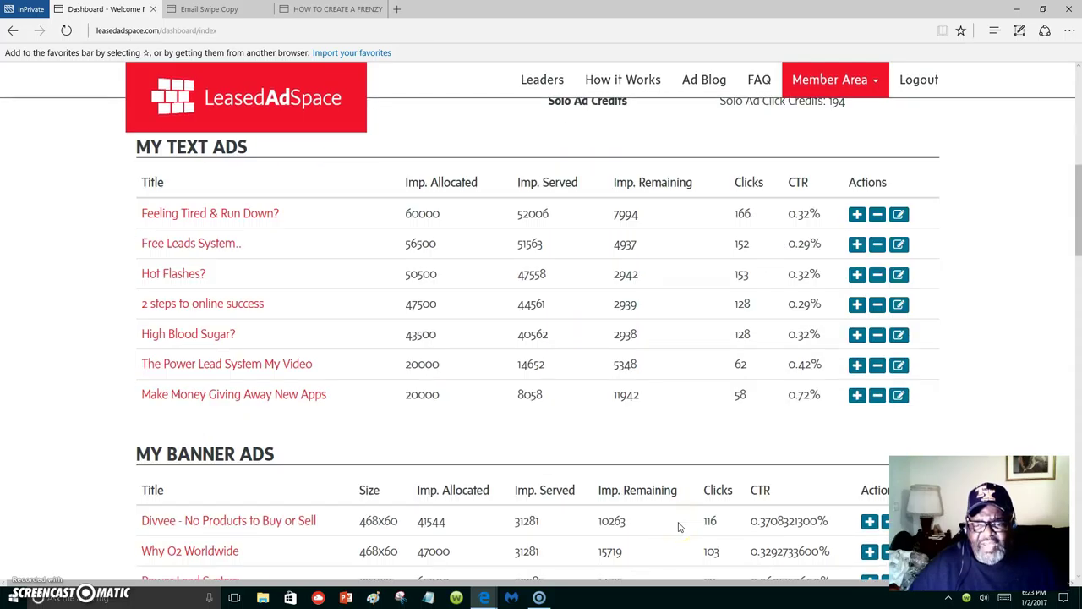
scroll(682, 525, "down", 3)
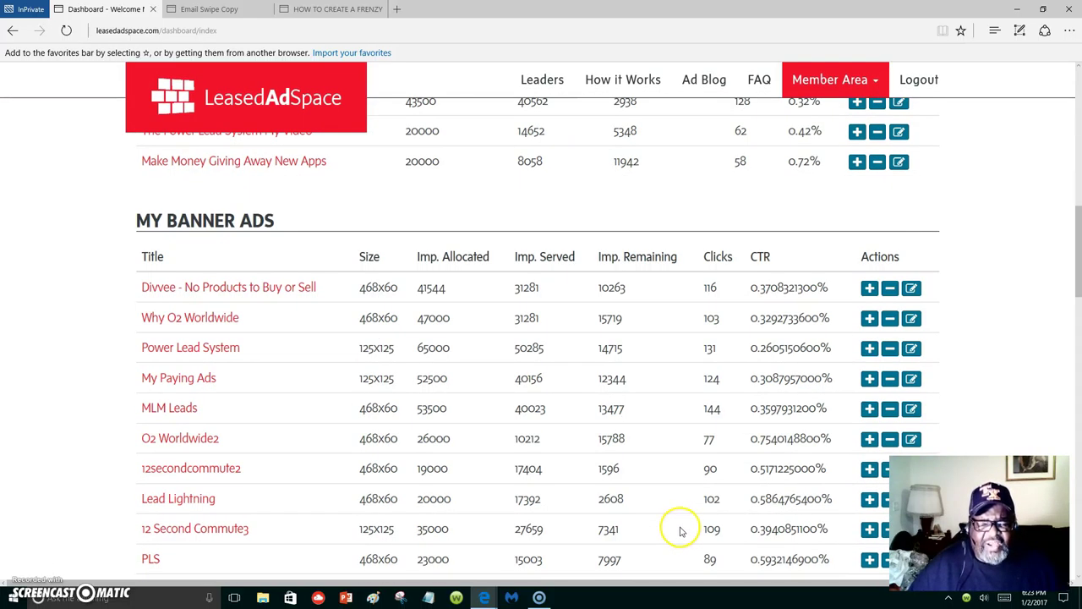
scroll(680, 528, "down", 2)
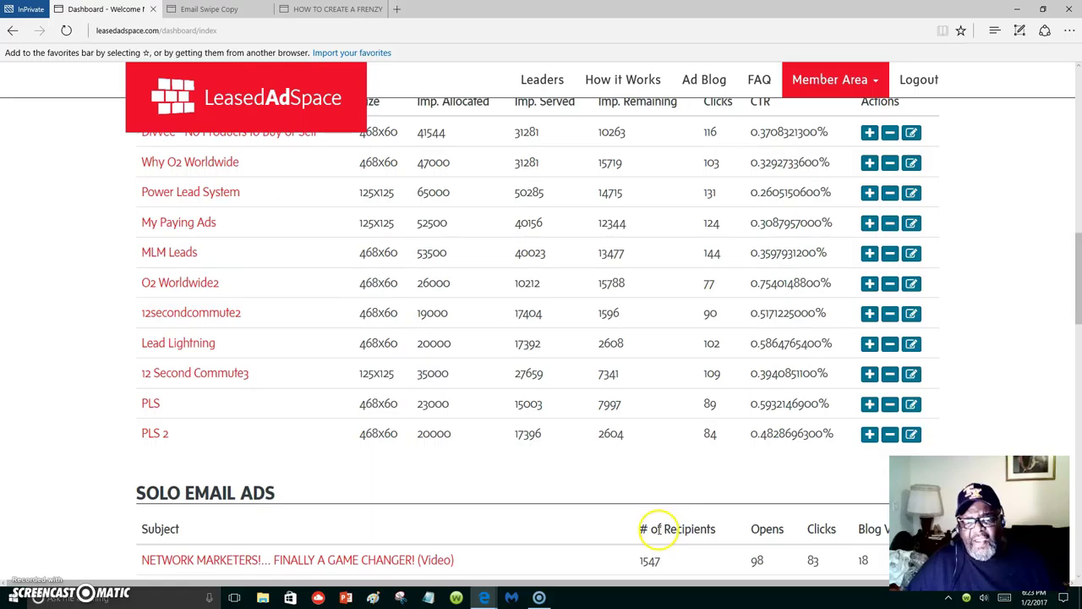
scroll(658, 528, "down", 2)
scroll(658, 529, "down", 2)
scroll(659, 528, "down", 4)
scroll(656, 533, "down", 3)
scroll(654, 530, "down", 4)
scroll(648, 540, "down", 4)
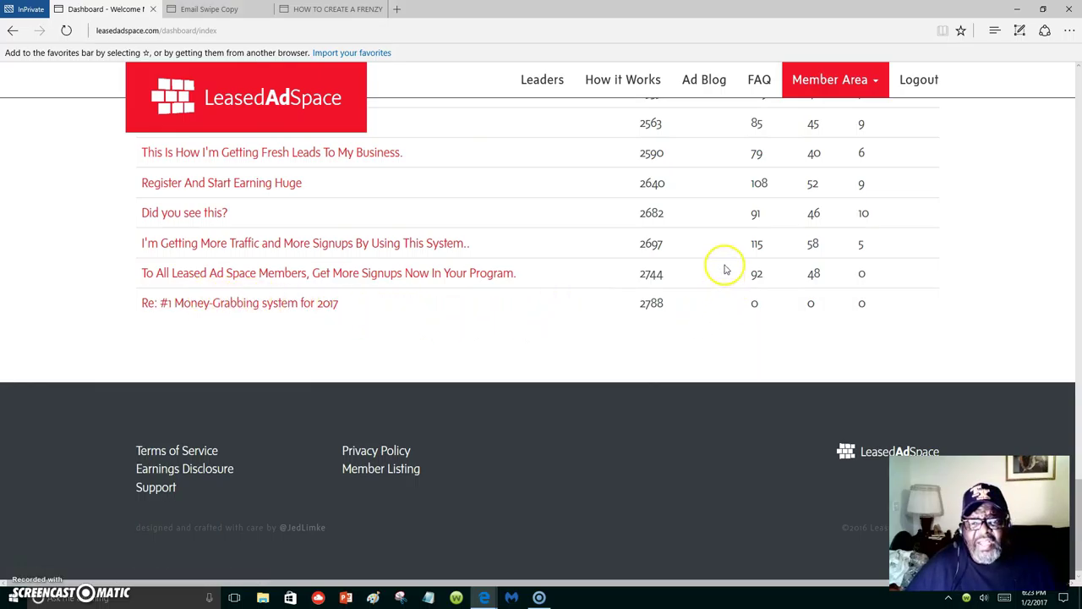
scroll(734, 265, "up", 5)
scroll(736, 249, "up", 4)
scroll(742, 244, "up", 2)
scroll(742, 212, "up", 4)
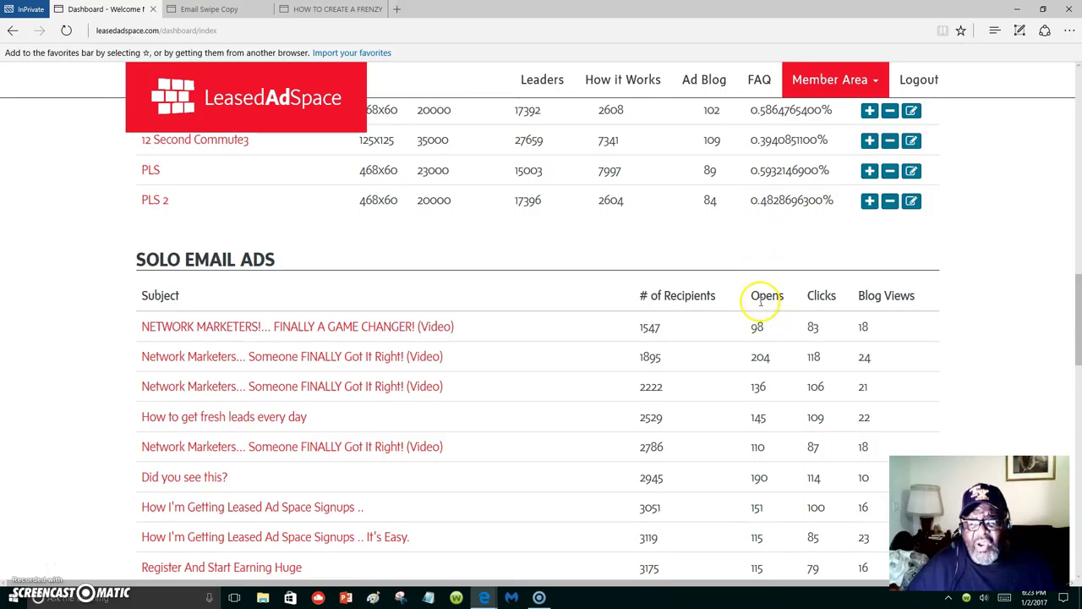
scroll(759, 300, "down", 1)
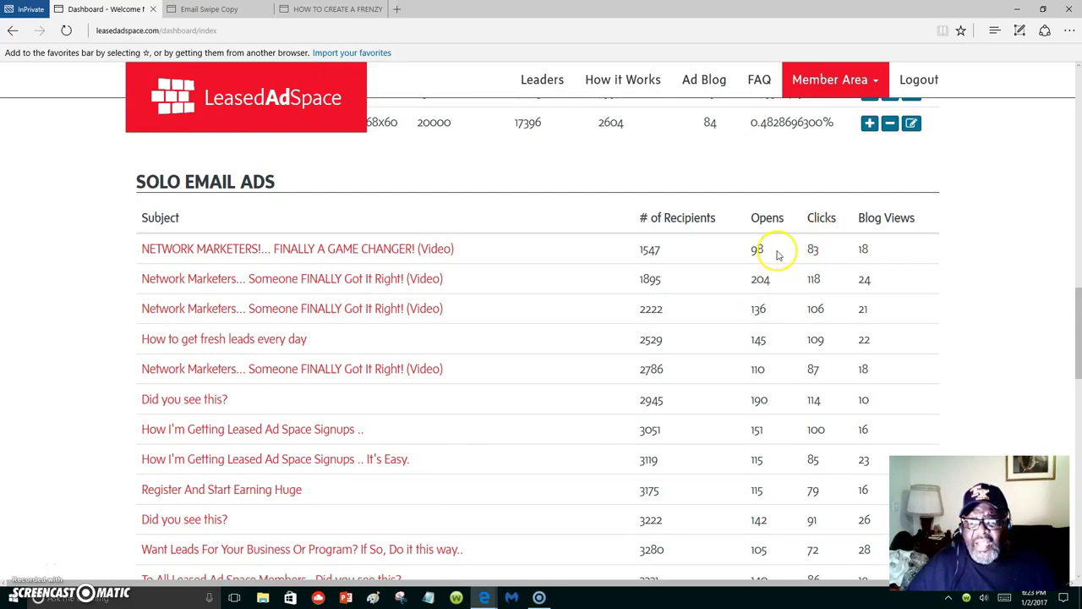
scroll(764, 243, "down", 1)
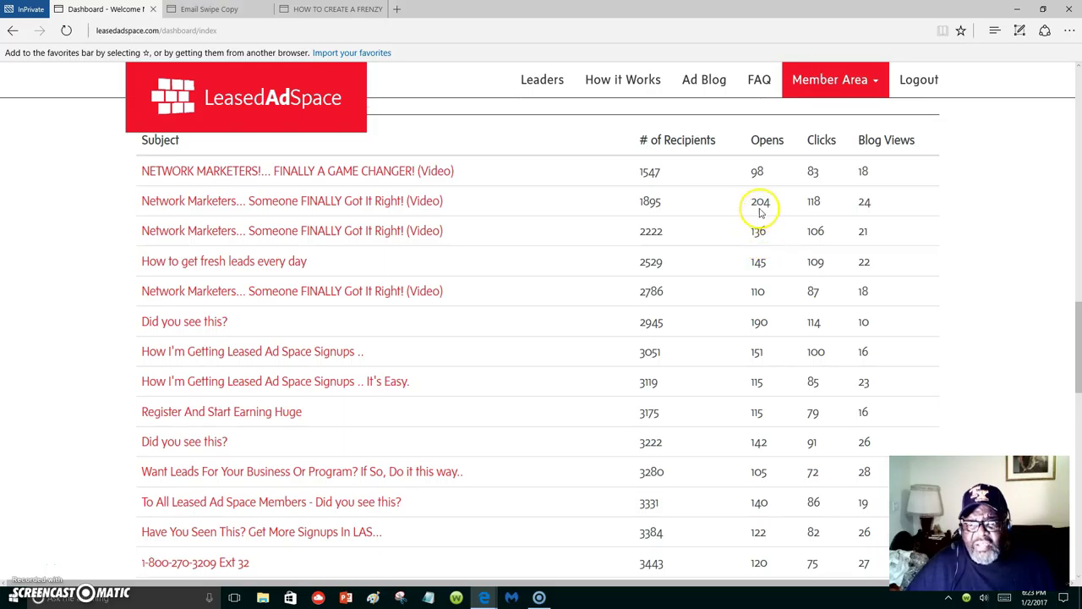
scroll(759, 207, "down", 1)
scroll(756, 215, "down", 3)
scroll(757, 228, "down", 2)
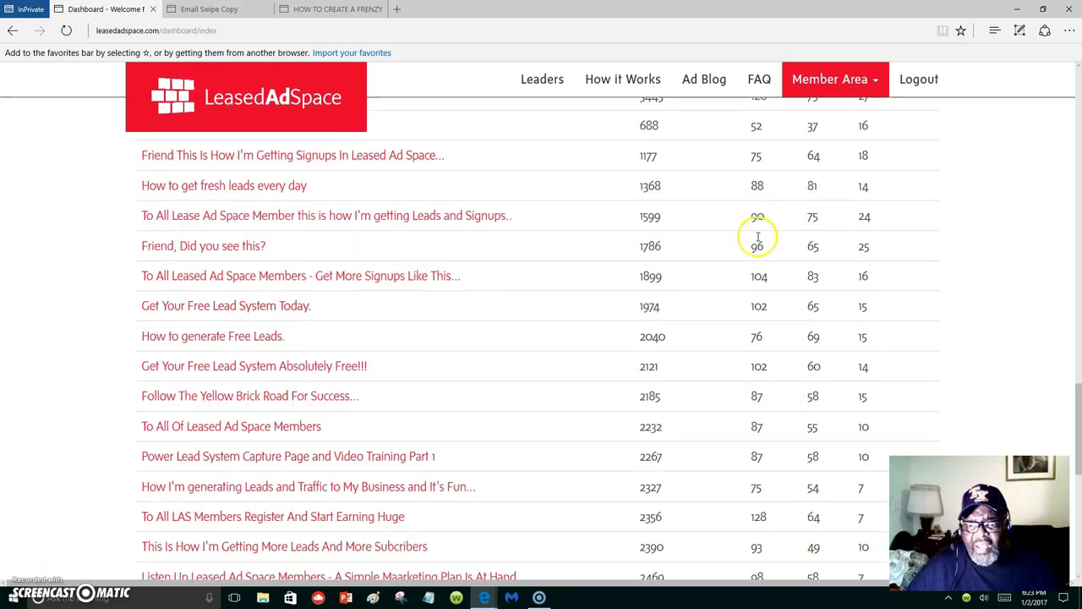
scroll(757, 245, "down", 3)
scroll(752, 242, "down", 1)
scroll(754, 248, "down", 3)
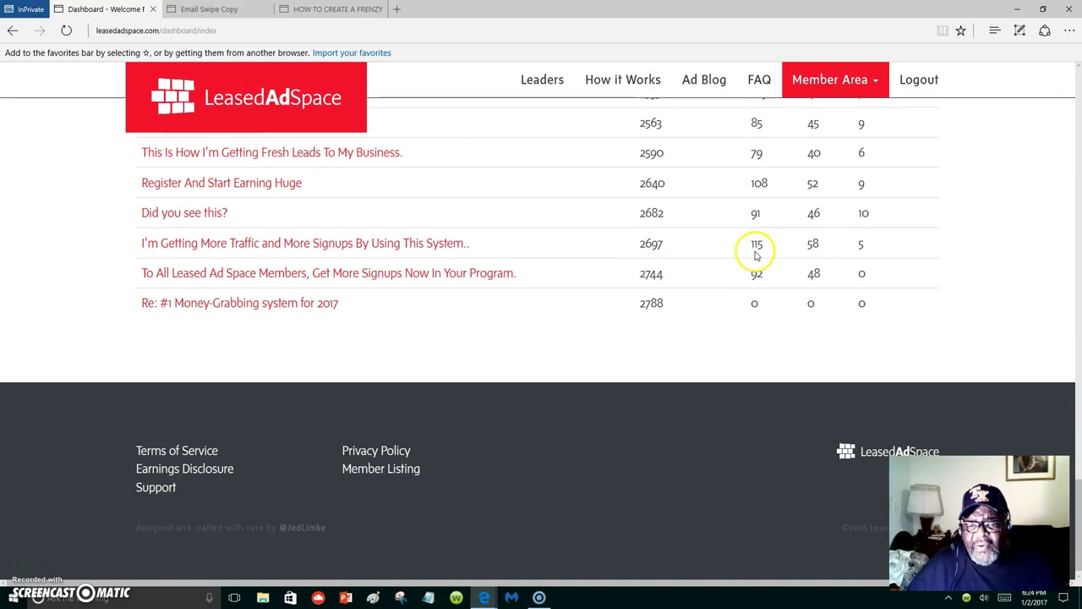
scroll(756, 282, "up", 4)
scroll(780, 278, "up", 5)
scroll(793, 267, "up", 5)
scroll(829, 316, "down", 1)
scroll(817, 321, "down", 2)
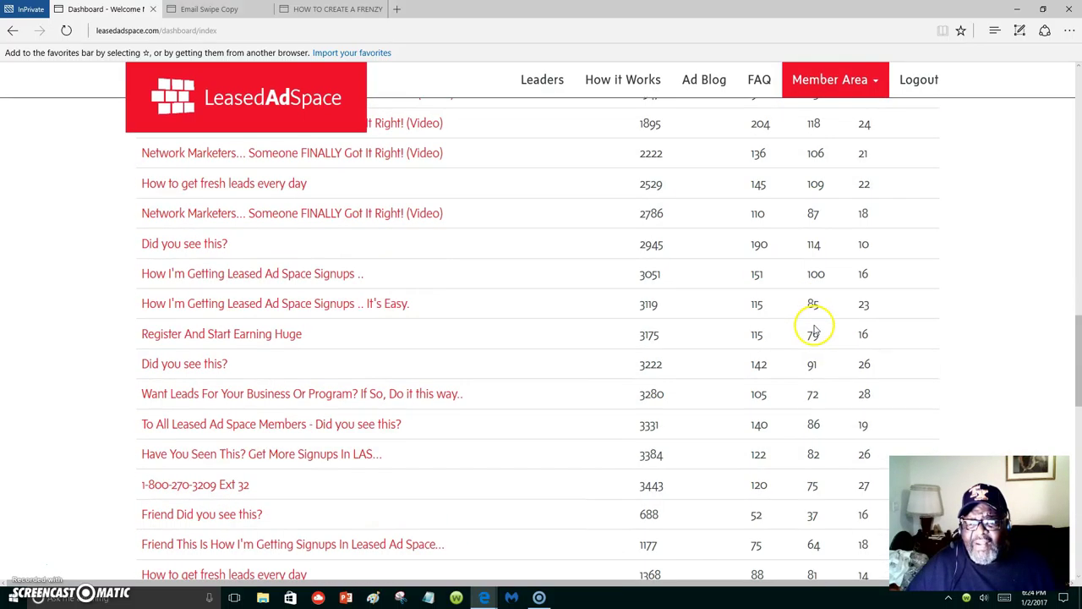
scroll(814, 322, "down", 1)
scroll(814, 312, "up", 3)
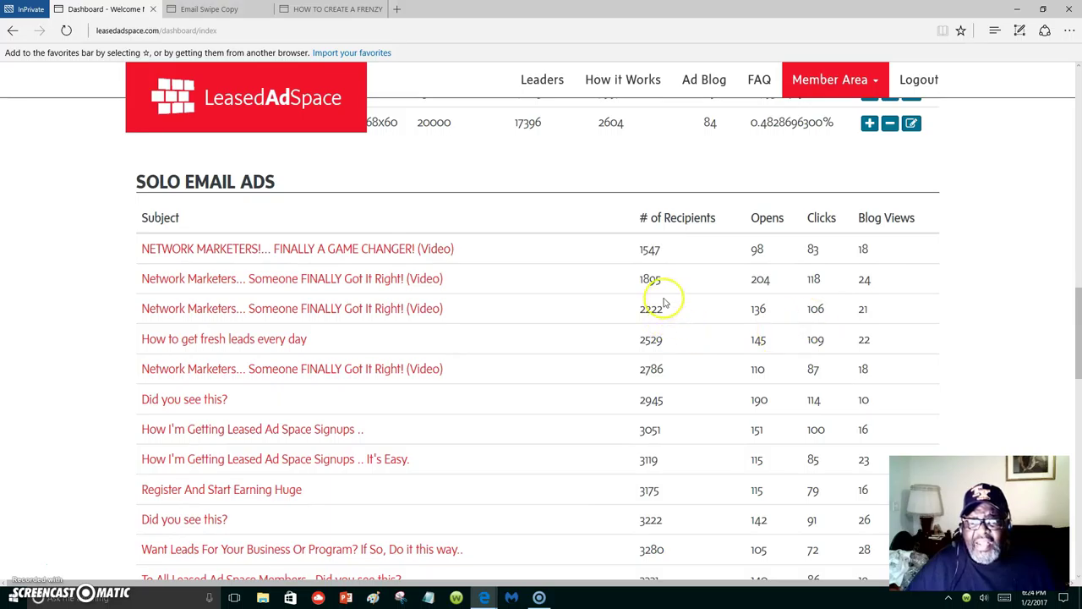
scroll(666, 265, "down", 1)
scroll(663, 270, "down", 3)
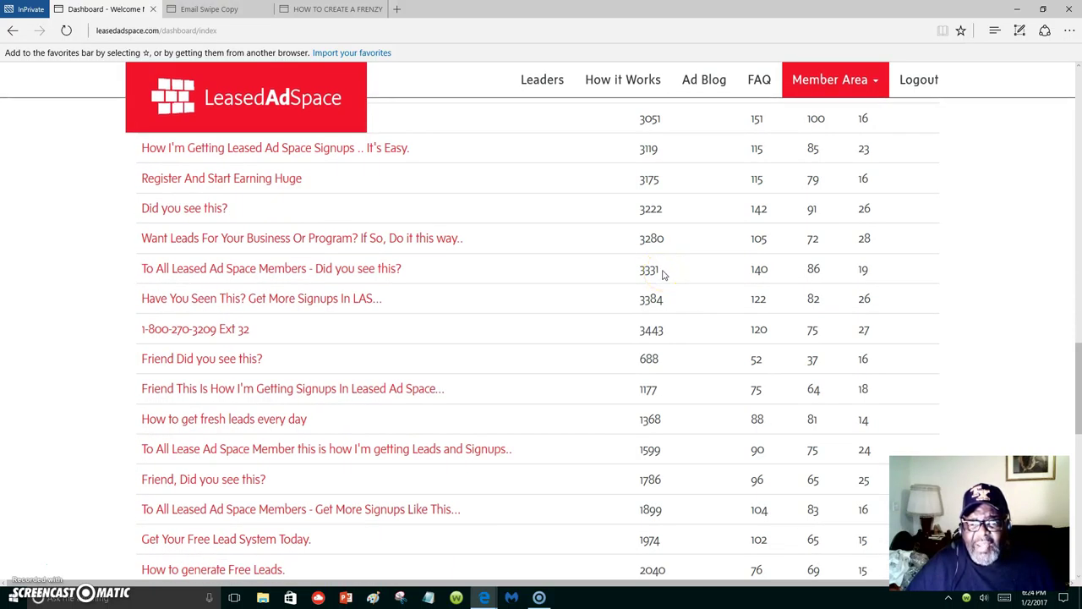
scroll(664, 270, "down", 2)
scroll(664, 272, "down", 2)
scroll(663, 275, "down", 1)
scroll(661, 277, "down", 1)
scroll(661, 276, "down", 2)
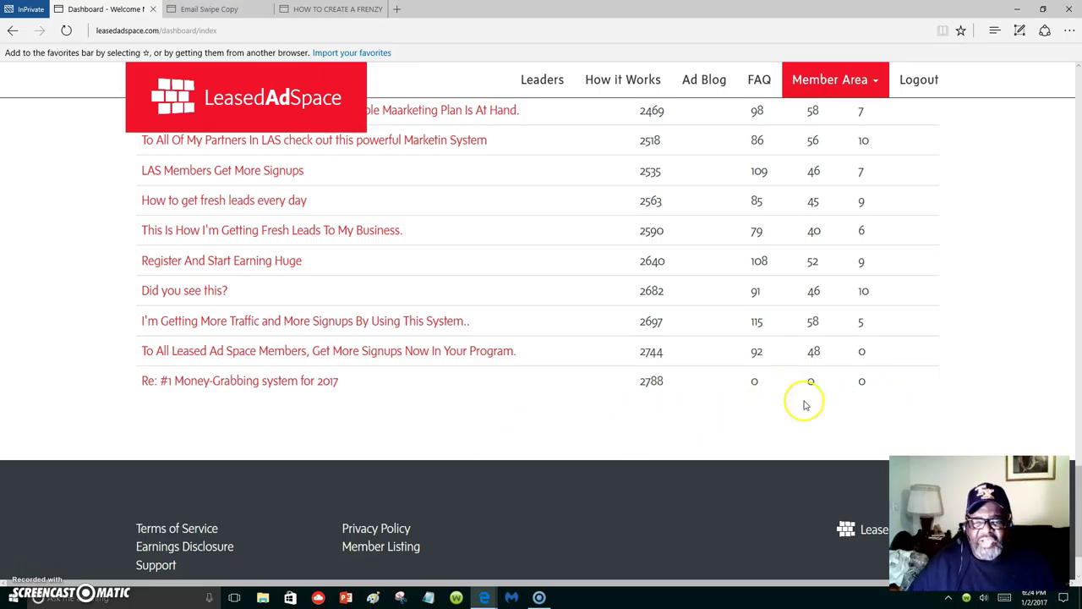
scroll(788, 394, "up", 3)
scroll(789, 394, "up", 1)
scroll(788, 393, "up", 5)
scroll(788, 392, "up", 3)
scroll(786, 393, "up", 4)
scroll(784, 397, "up", 2)
scroll(779, 415, "up", 4)
scroll(779, 415, "up", 2)
scroll(779, 415, "up", 5)
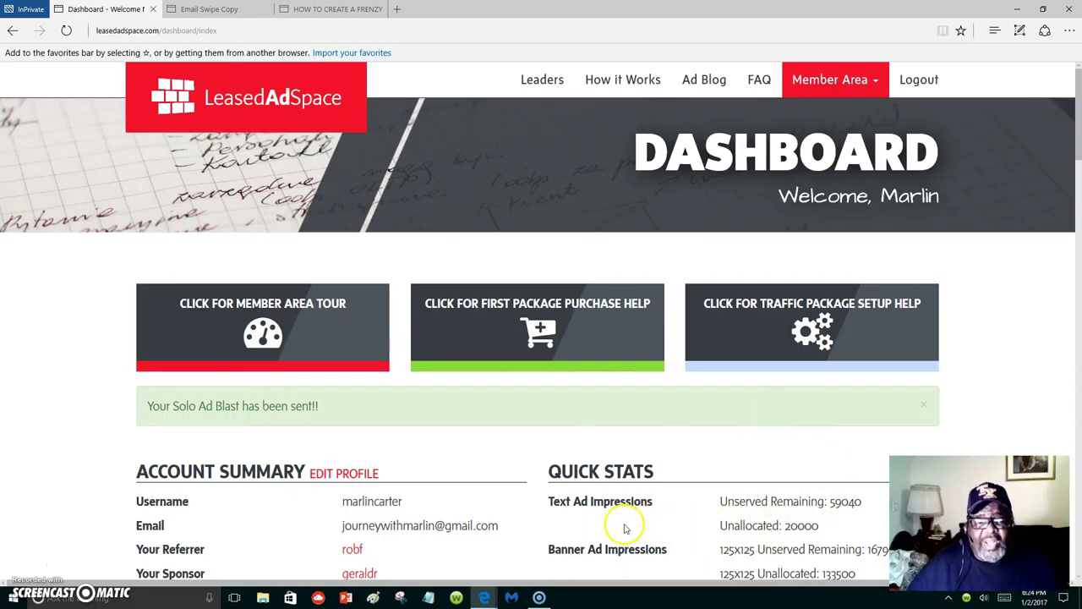
Step: Review the LeasedAdSpace dashboard, then switch to the Power Lead System Email Swipe Copy page
scroll(626, 538, "down", 2)
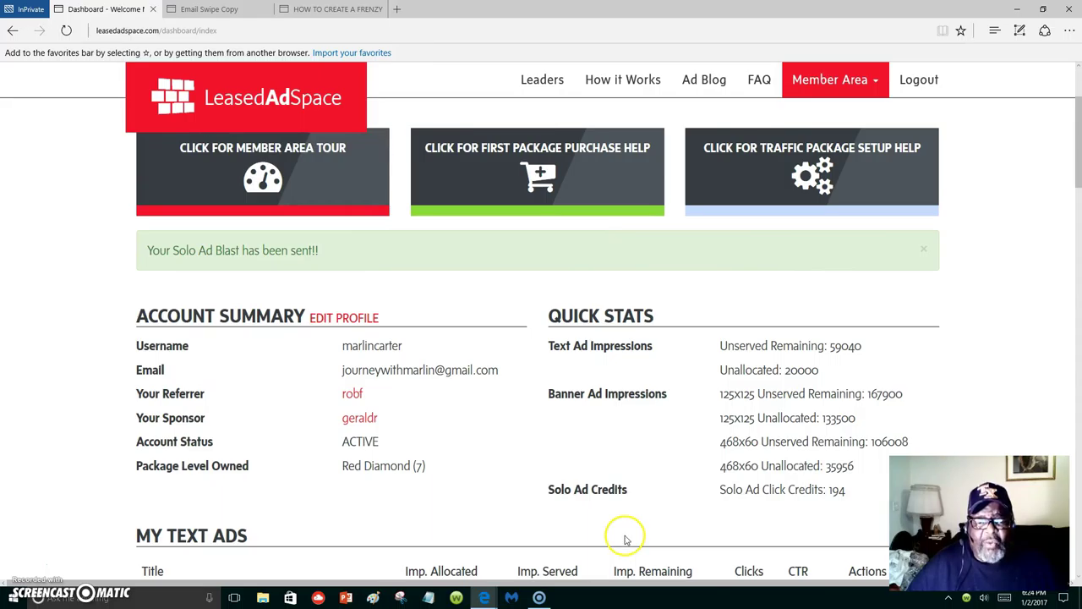
scroll(626, 538, "down", 1)
scroll(633, 540, "up", 1)
scroll(633, 539, "up", 2)
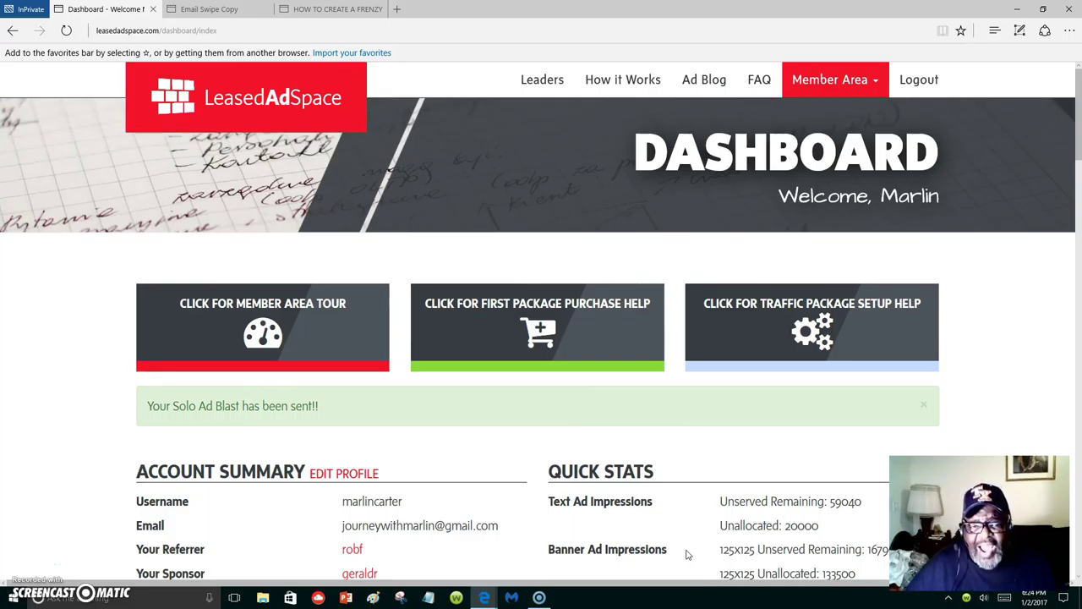
left_click(217, 15)
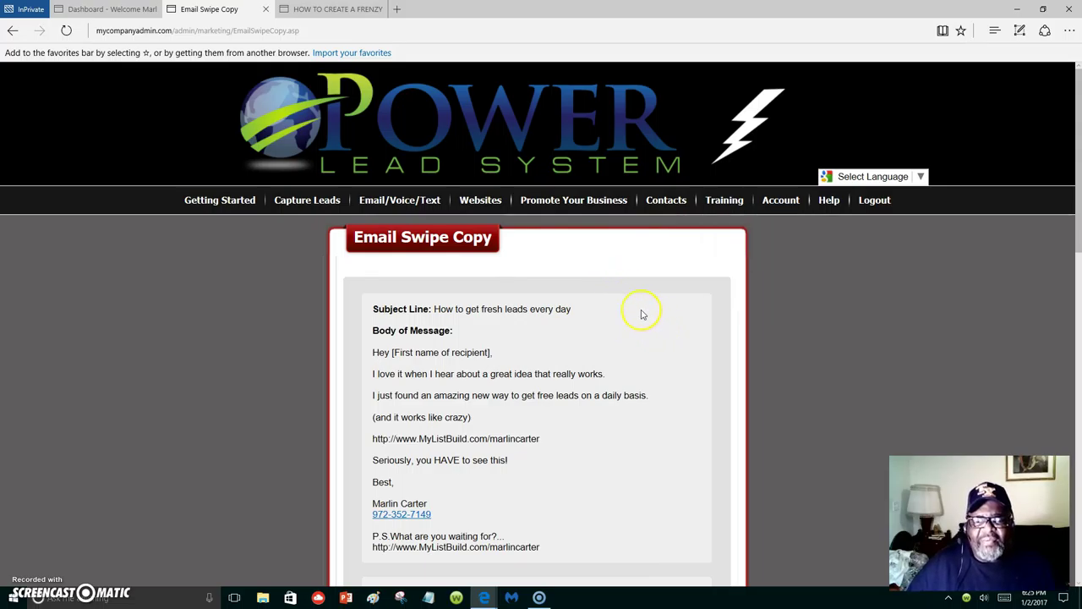
Step: Open the Power Lead System admin page and review the LeasedAdSpace dashboard, ending on the Lead Grabbin' page
left_click(203, 207)
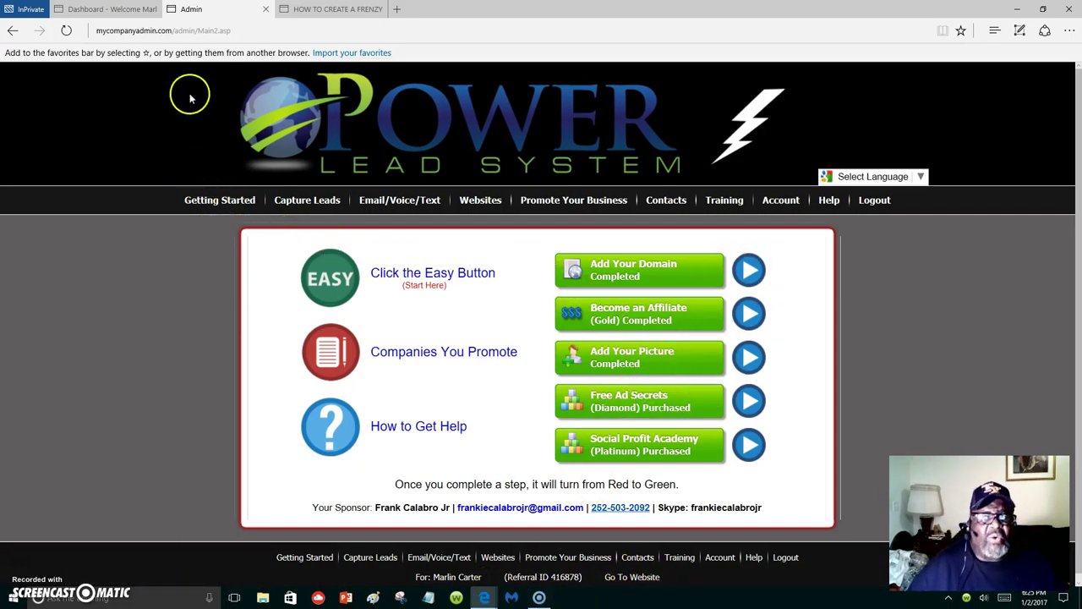
left_click(113, 8)
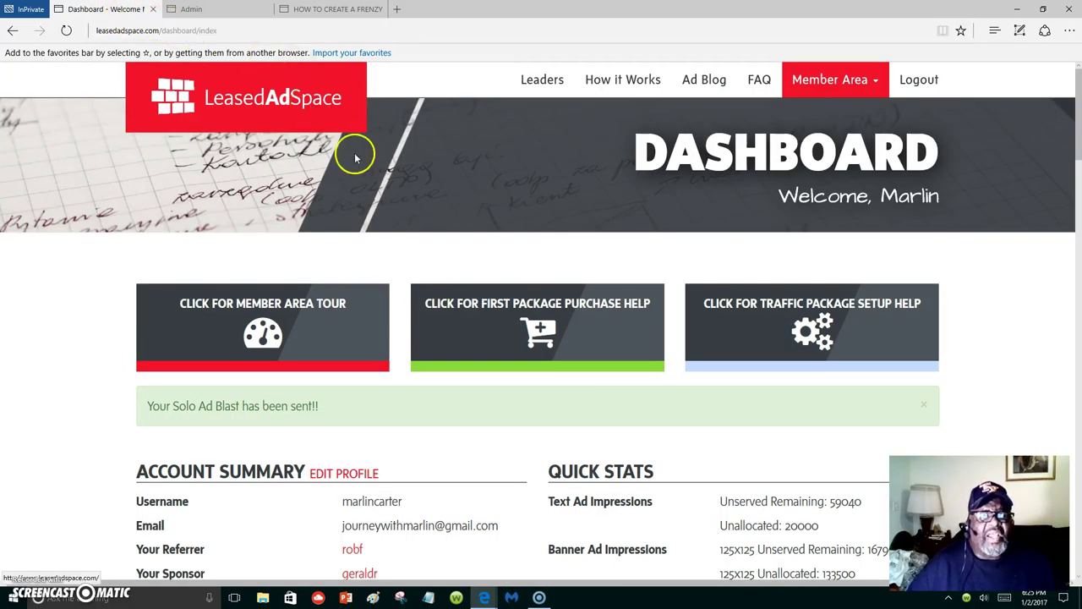
scroll(643, 477, "down", 2)
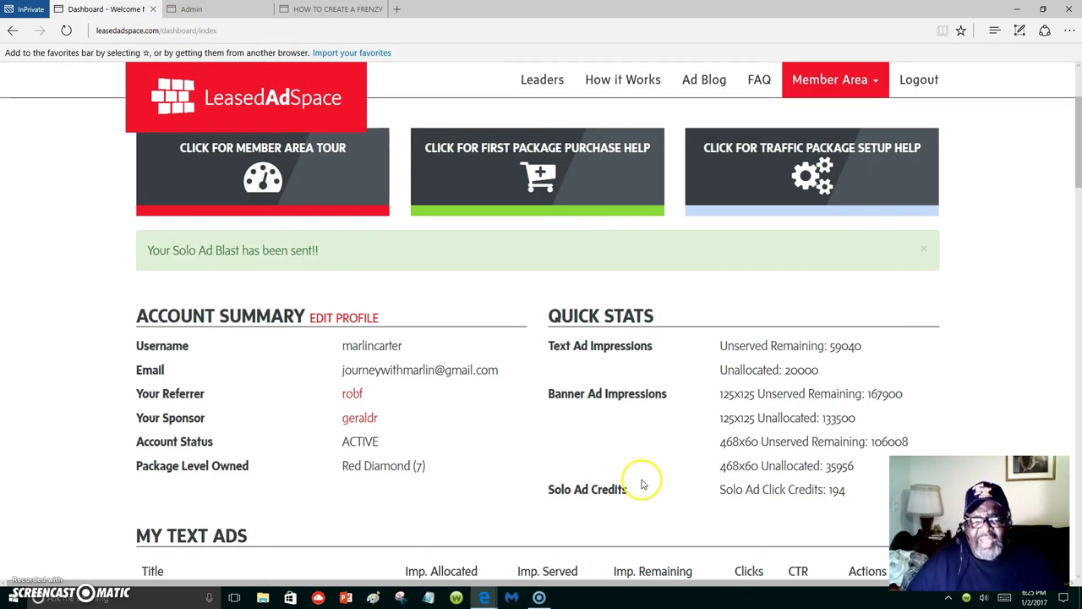
scroll(642, 478, "down", 1)
scroll(642, 477, "down", 3)
scroll(642, 473, "up", 6)
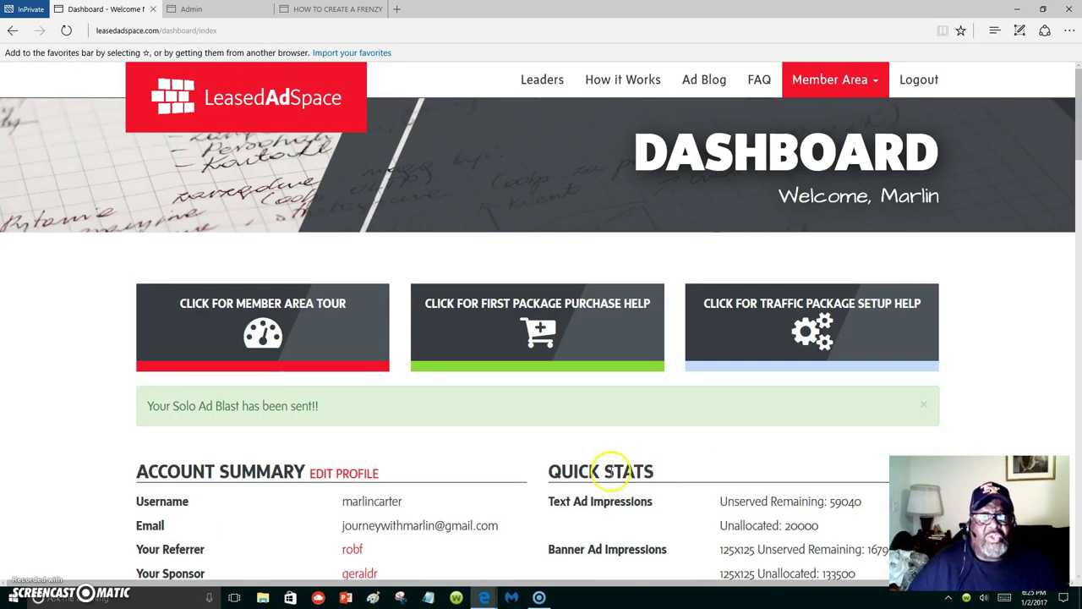
left_click(323, 11)
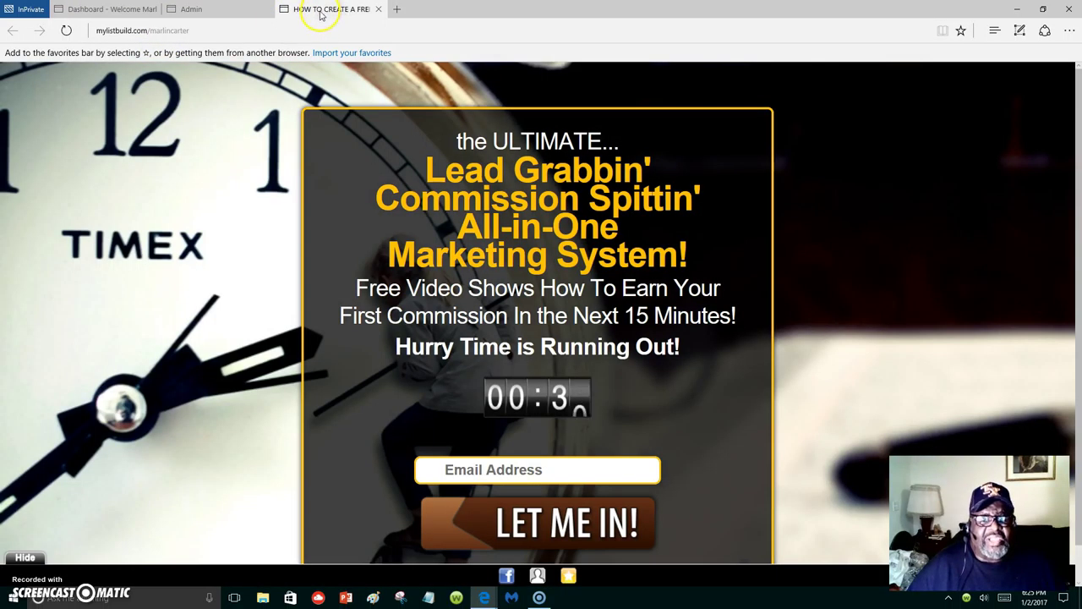